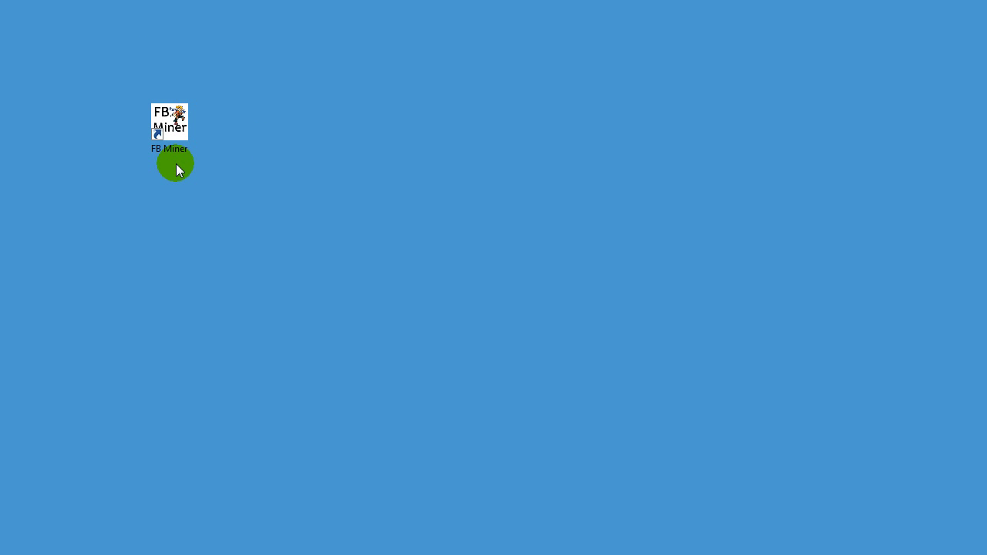
Launch FB Miner from its desktop shortcut
double_click(179, 131)
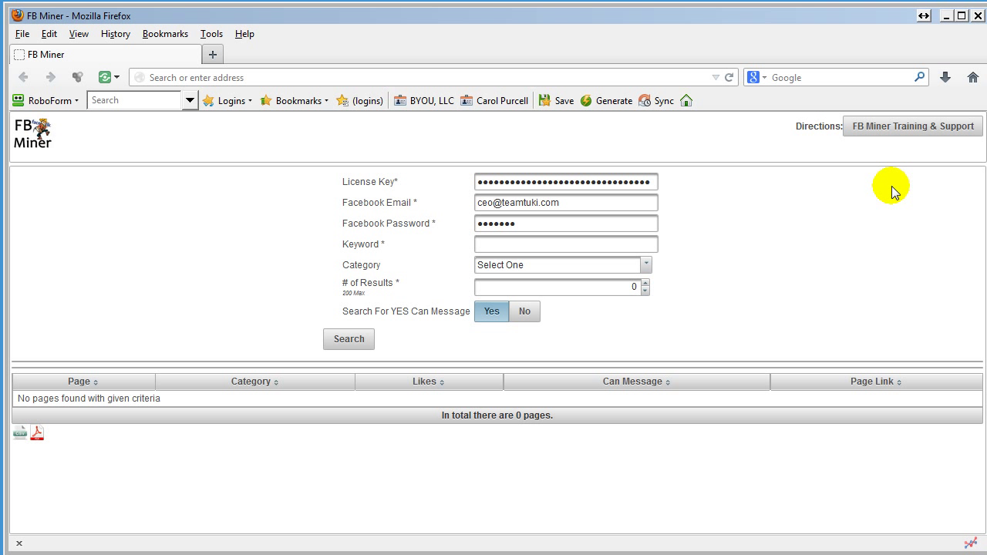
Check the saved licence key and Facebook password, then put the cursor in the empty Keyword field
left_click(642, 188)
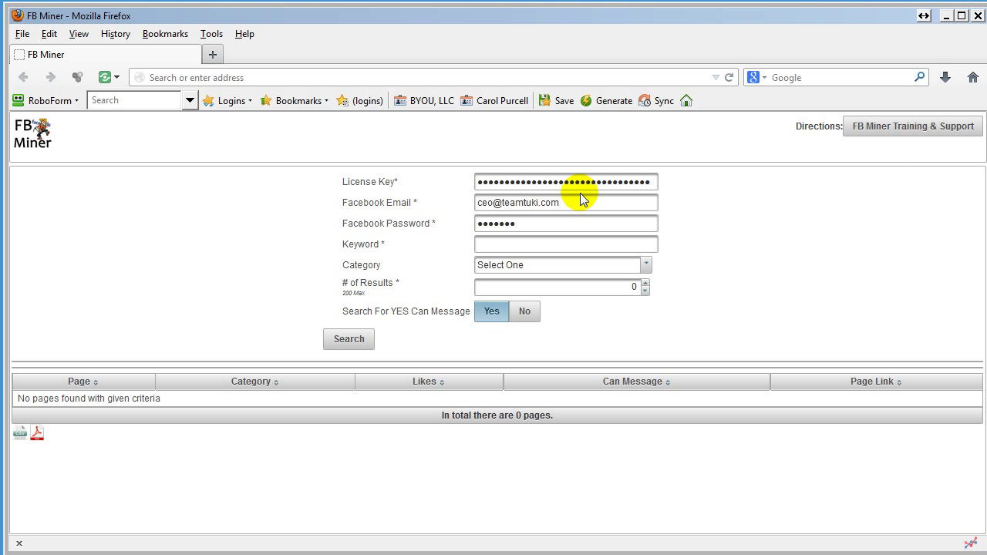
left_click(496, 225)
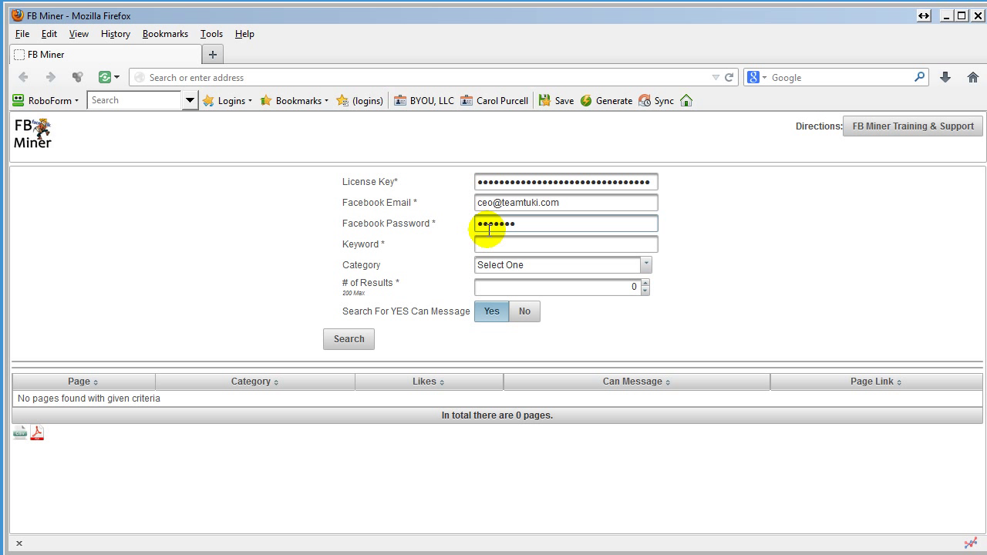
left_click(497, 244)
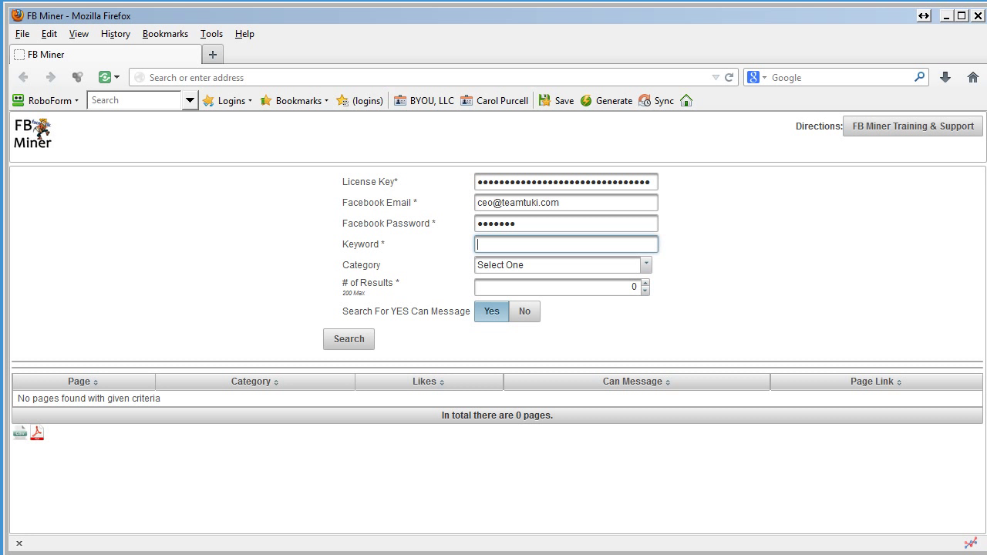
In Text Formatter Plus, copy the first fundraiser message through the phone number
key("alt+Tab")
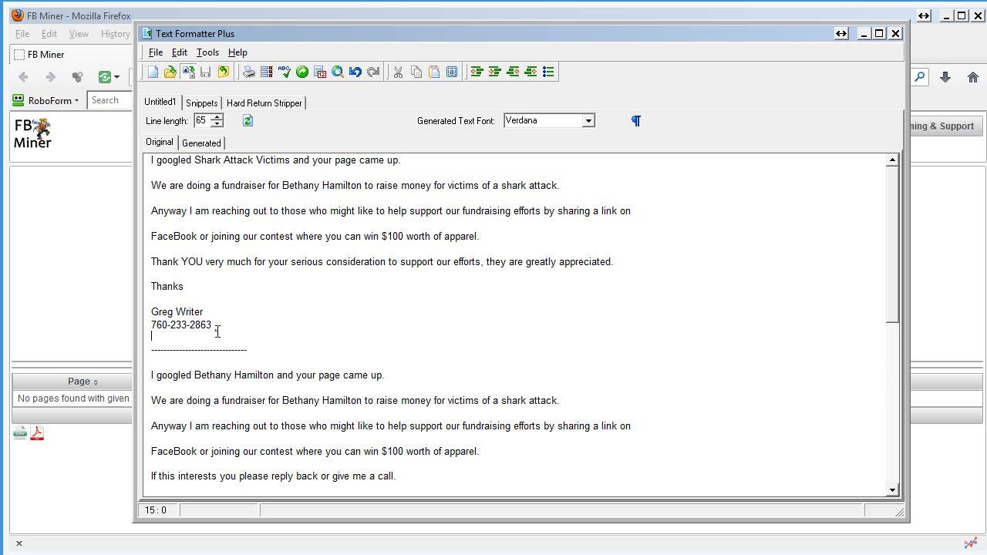
left_click_drag(213, 325, 150, 158)
right_click(250, 187)
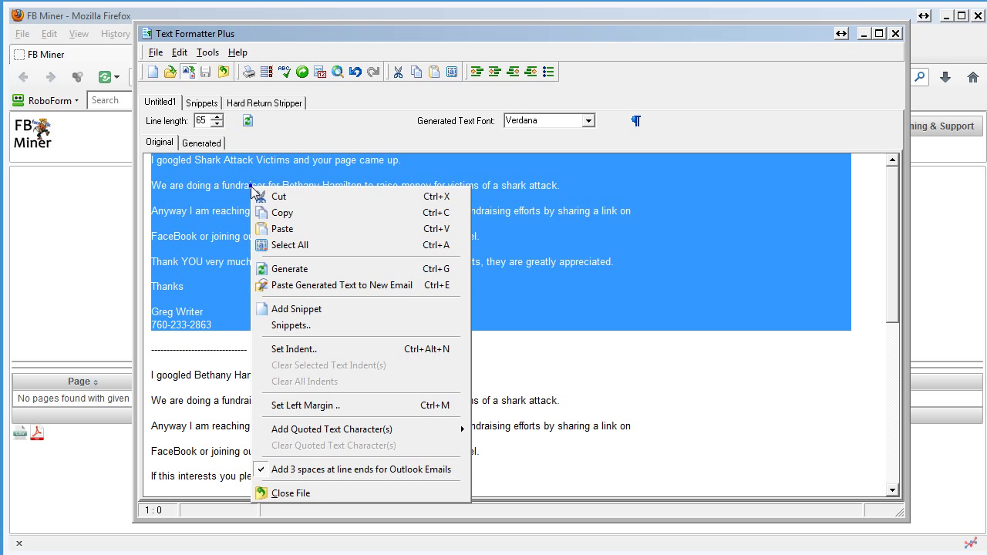
left_click(304, 217)
Rejoin the FaceBook line to the Anyway sentence and copy the edited message again
left_click(202, 198)
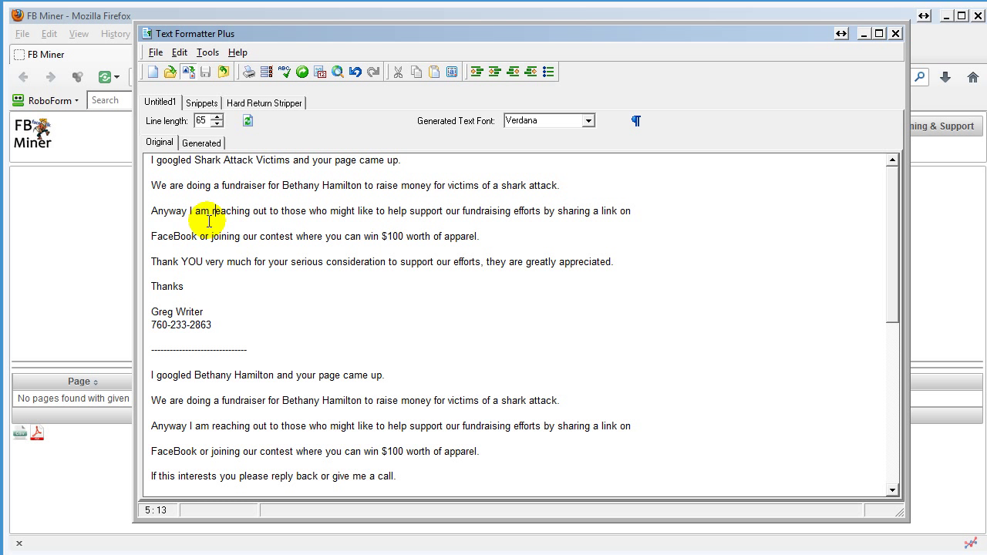
left_click(152, 237)
key("BackSpace")
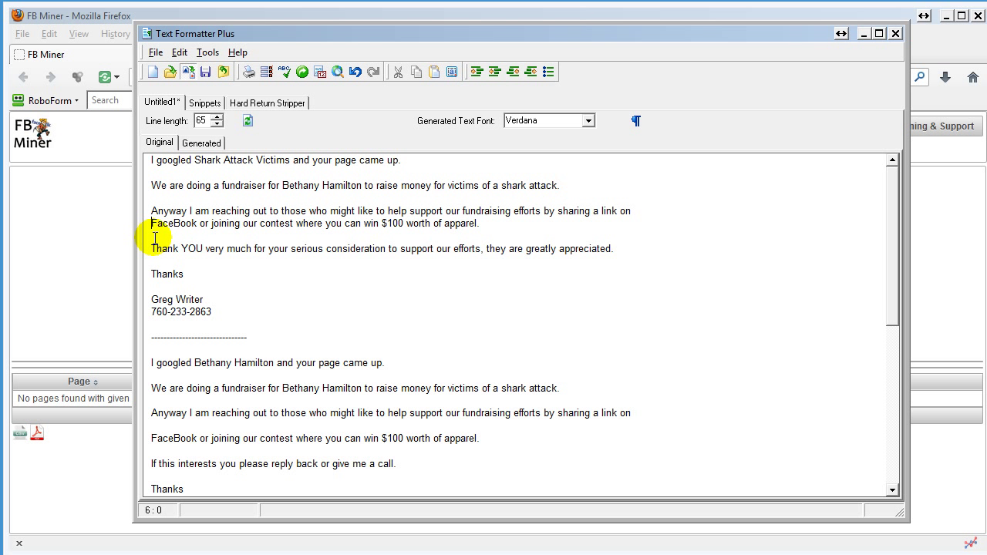
key("BackSpace")
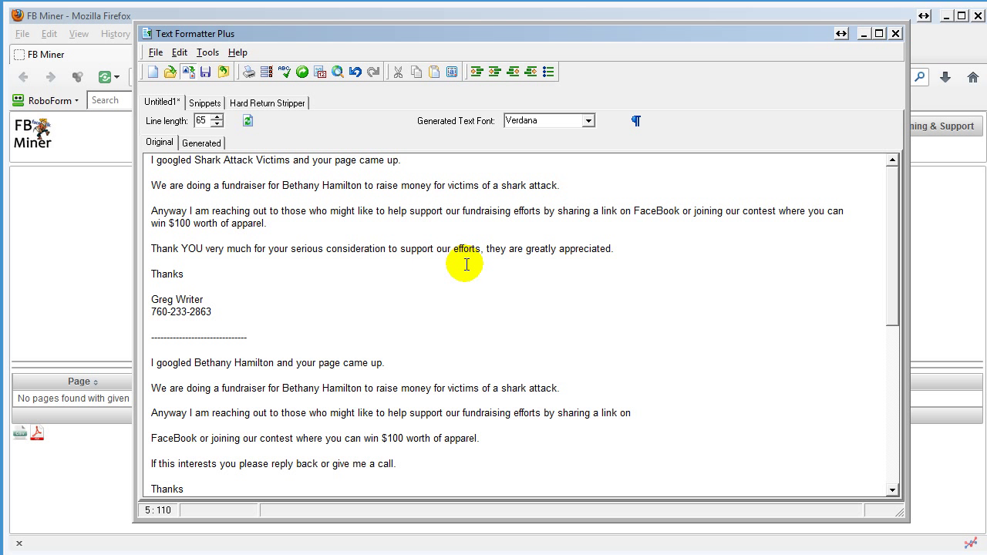
double_click(214, 309)
mouse_move(220, 311)
left_mouse_down()
mouse_move(165, 226)
mouse_move(153, 157)
left_mouse_up()
right_click(245, 197)
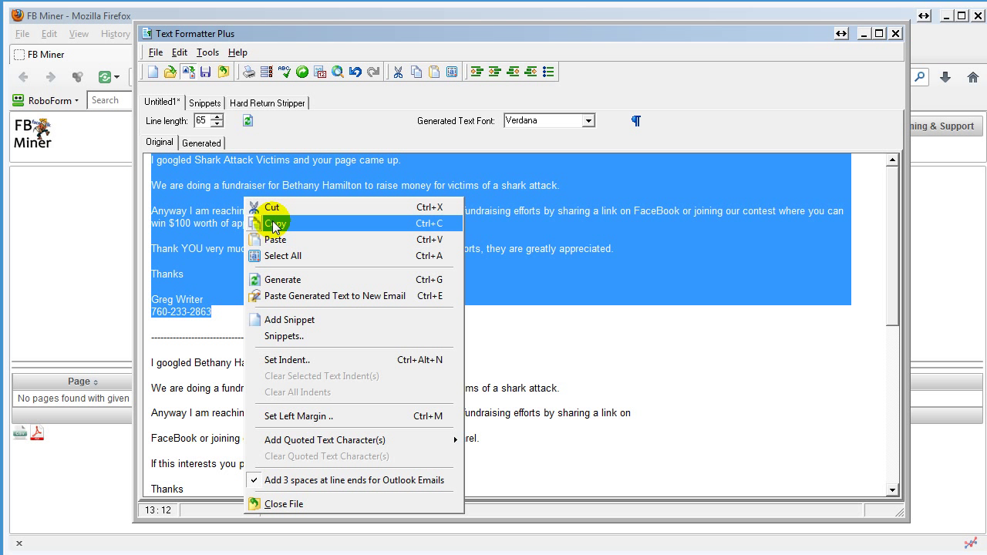
left_click(271, 220)
Search for 'shak tank victims' pages in the Athlete category, returning 50 results
left_click(863, 33)
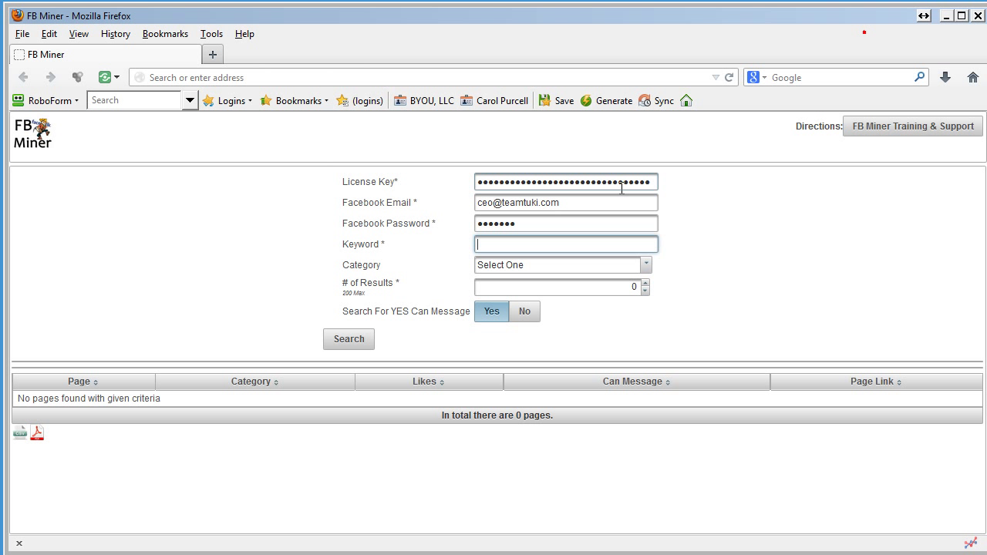
left_click(517, 246)
type("shak tank victims")
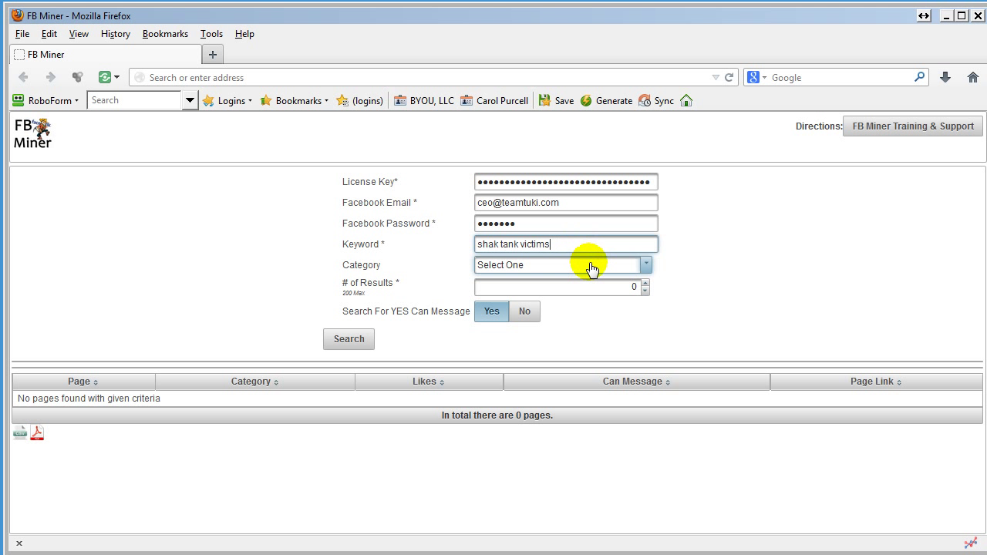
left_click(590, 266)
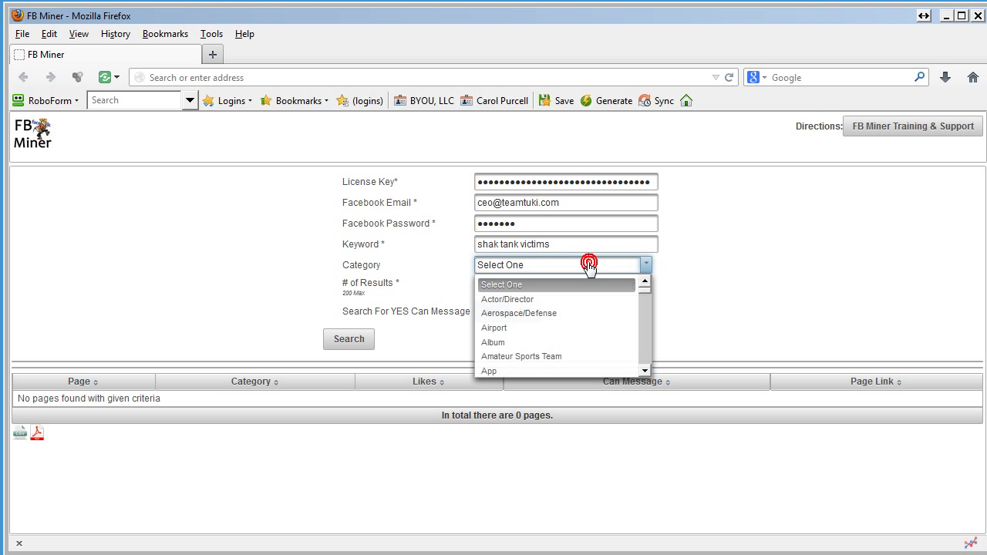
left_click(646, 373)
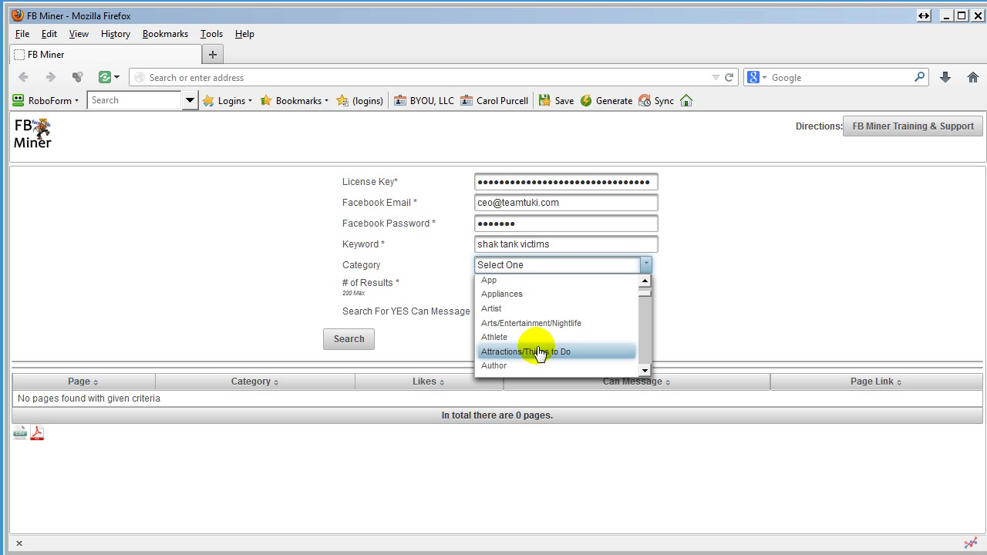
left_click(528, 343)
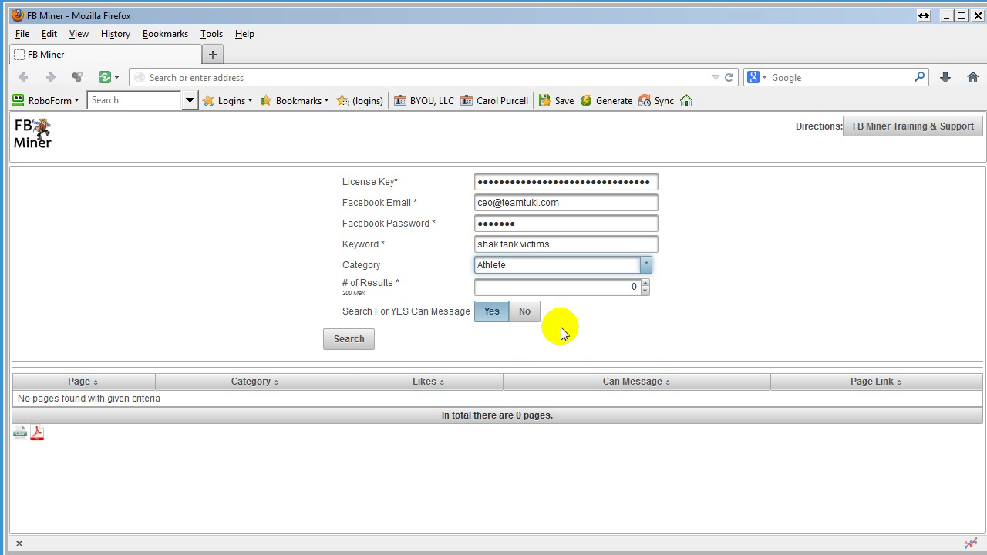
double_click(626, 285)
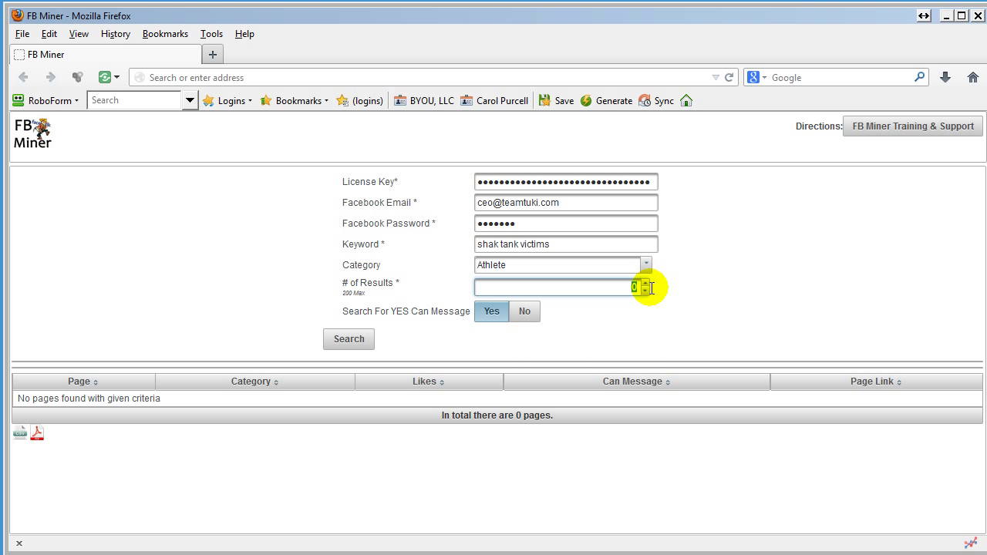
type("50")
left_click(351, 338)
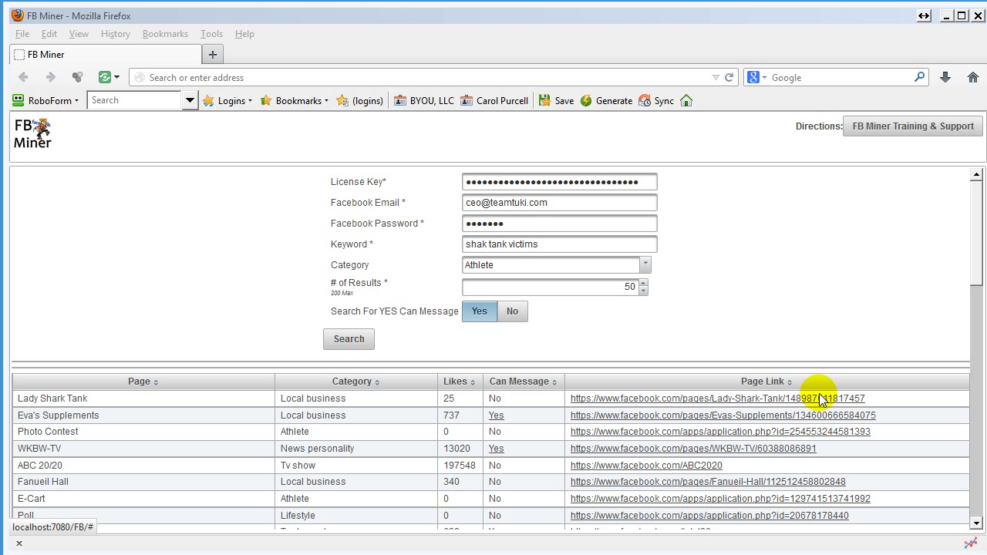
Sort results by Can Message, then by likes descending, and open the top page ABC 20/20
left_click(526, 383)
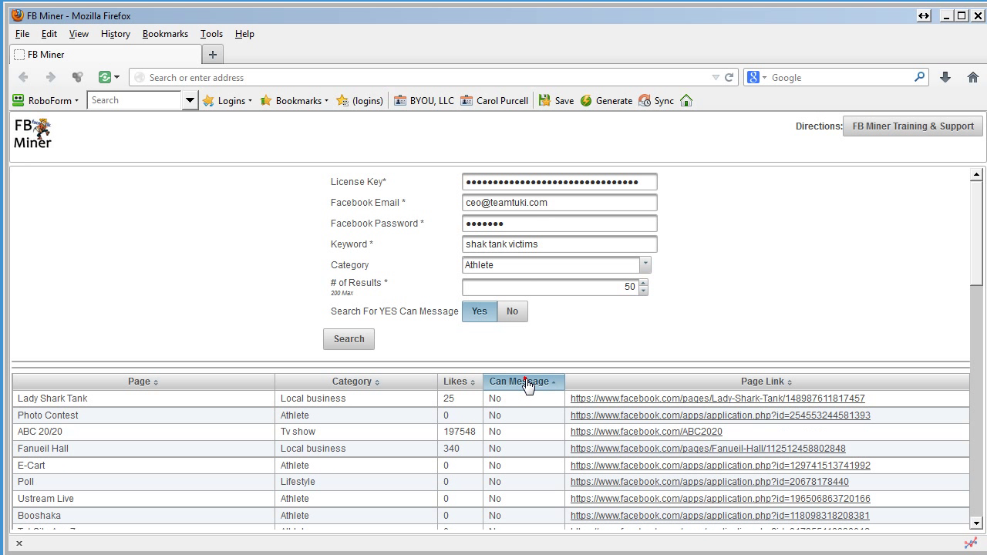
left_click(527, 384)
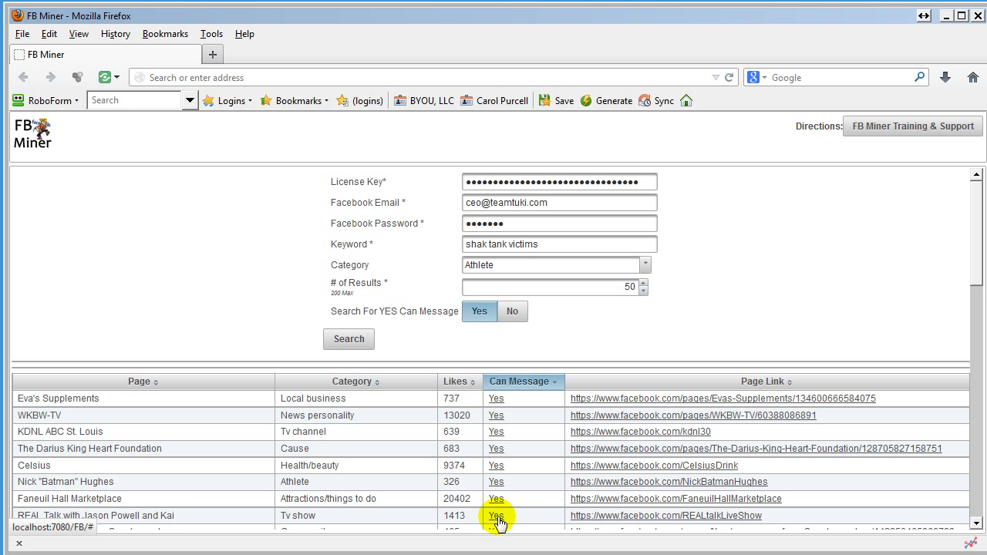
left_click(455, 382)
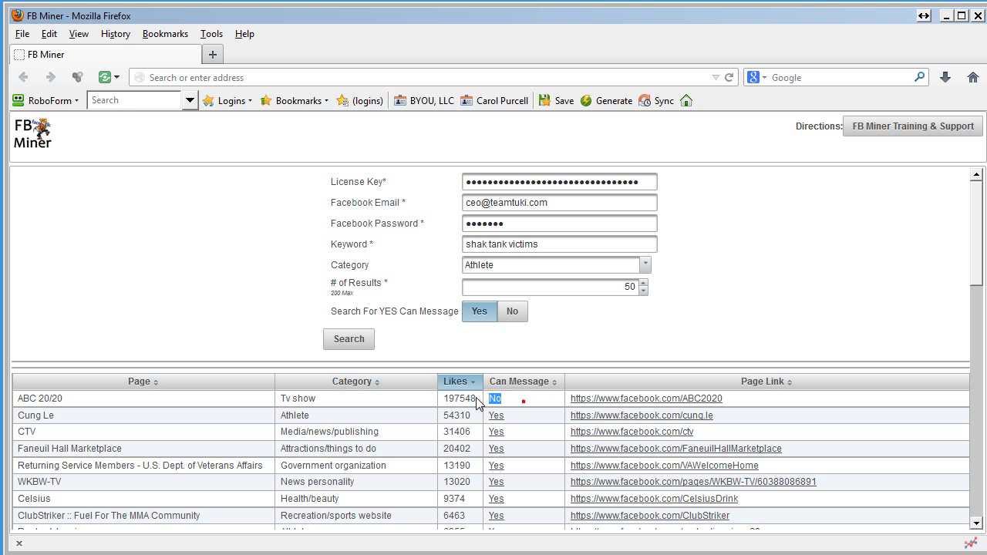
left_click(604, 404)
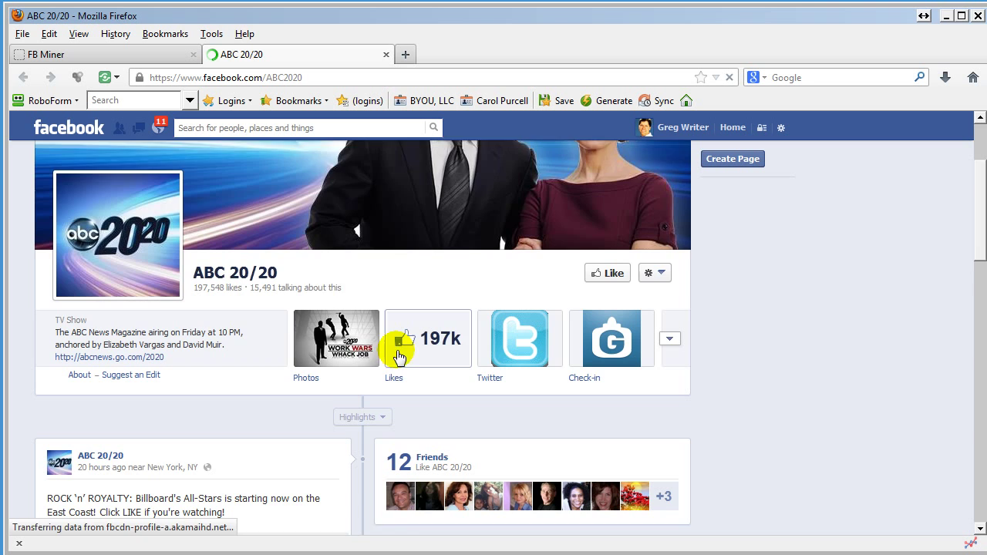
scroll(330, 346, "down", 3)
scroll(321, 352, "down", 2)
scroll(224, 381, "down", 1)
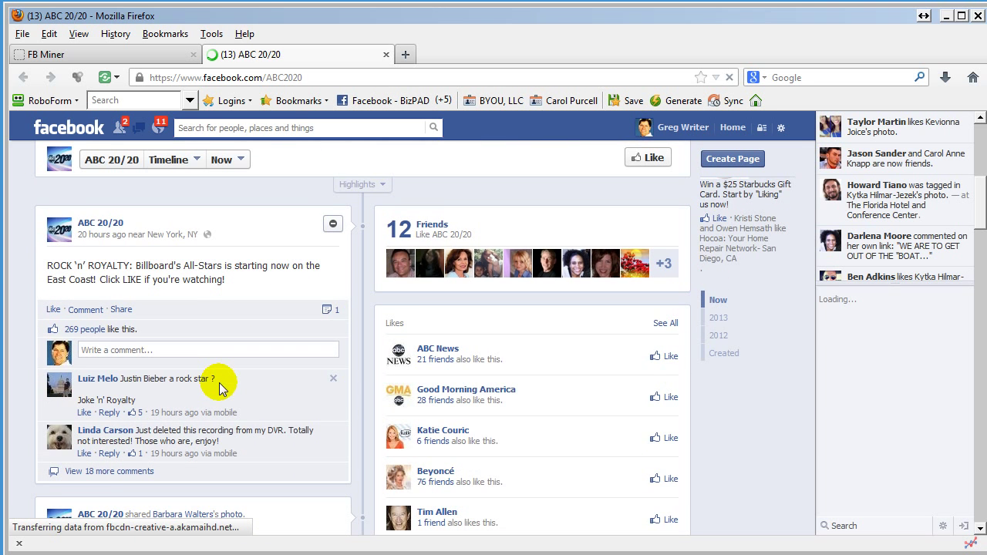
scroll(223, 382, "down", 1)
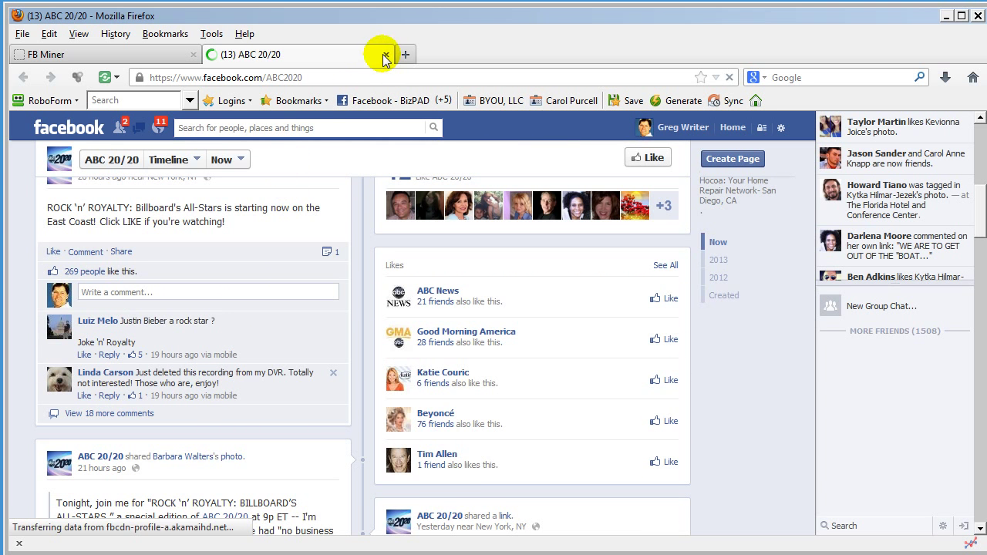
key("ctrl+w")
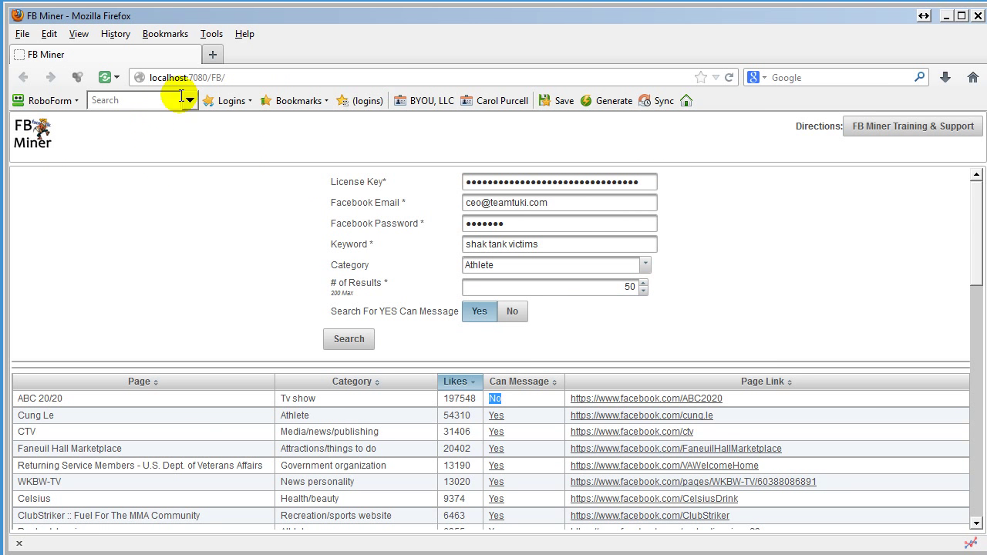
Paste and send the fundraiser message to the second-ranked page, Cung Le
left_click(494, 415)
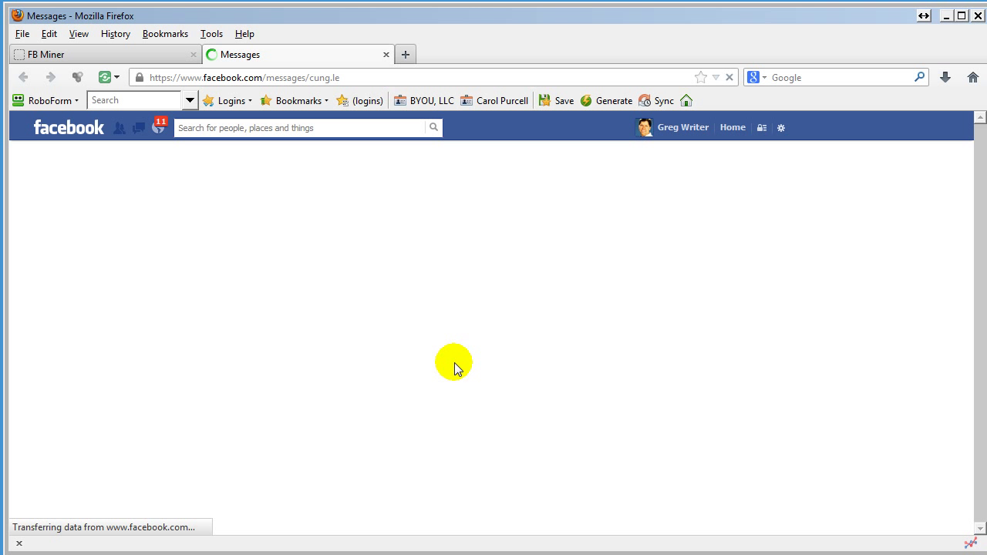
left_click(367, 447)
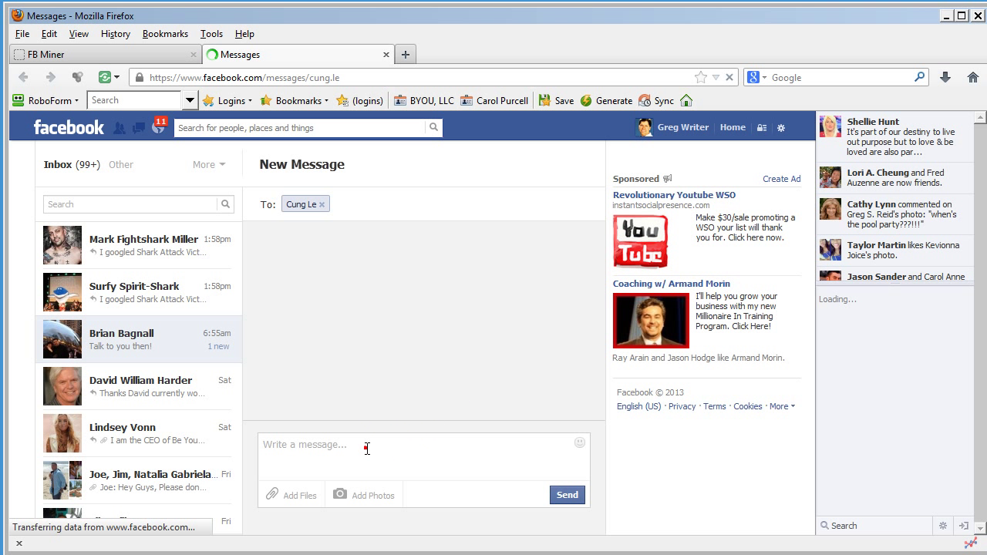
key("ctrl+v")
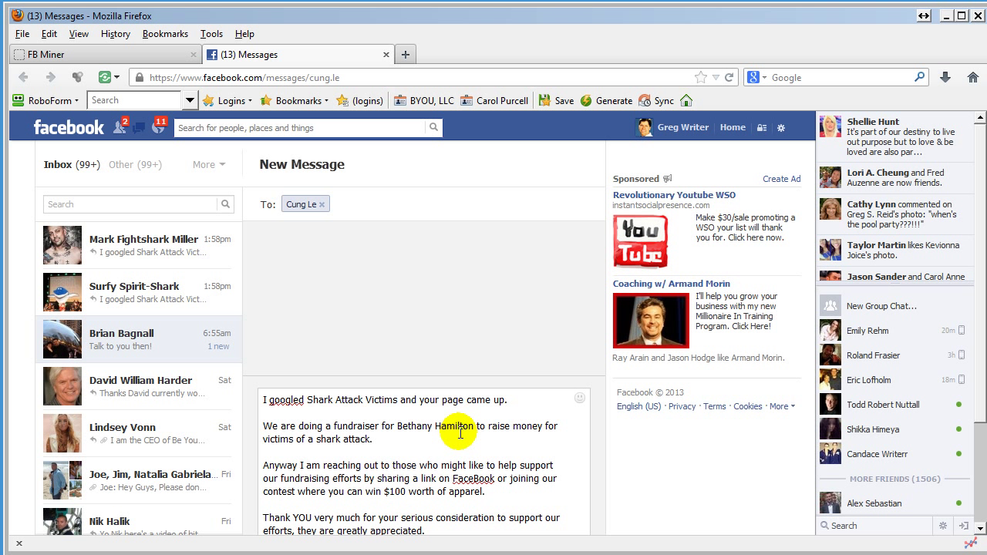
left_click_drag(979, 322, 979, 418)
left_click(569, 494)
left_click(139, 54)
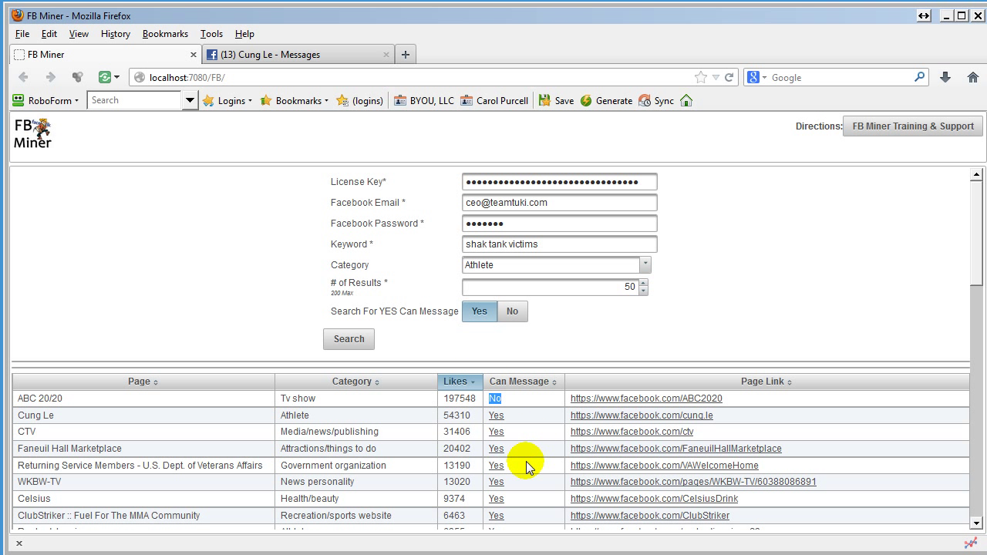
Scroll the results and start a message to Returning Service Members – U.S. Dept. of Veterans Affairs
scroll(407, 448, "down", 3)
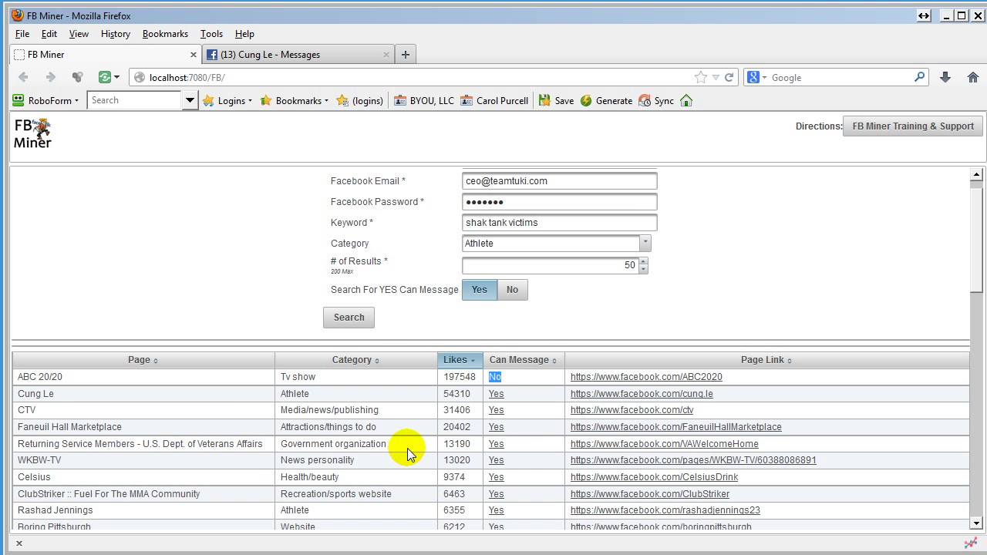
scroll(407, 447, "down", 1)
scroll(452, 378, "down", 2)
scroll(452, 374, "down", 2)
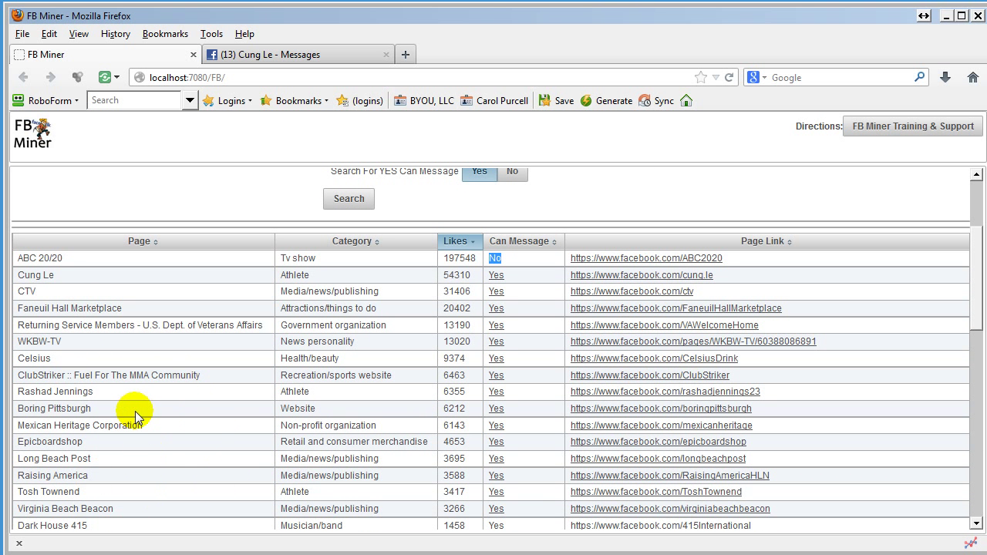
scroll(330, 493, "down", 3)
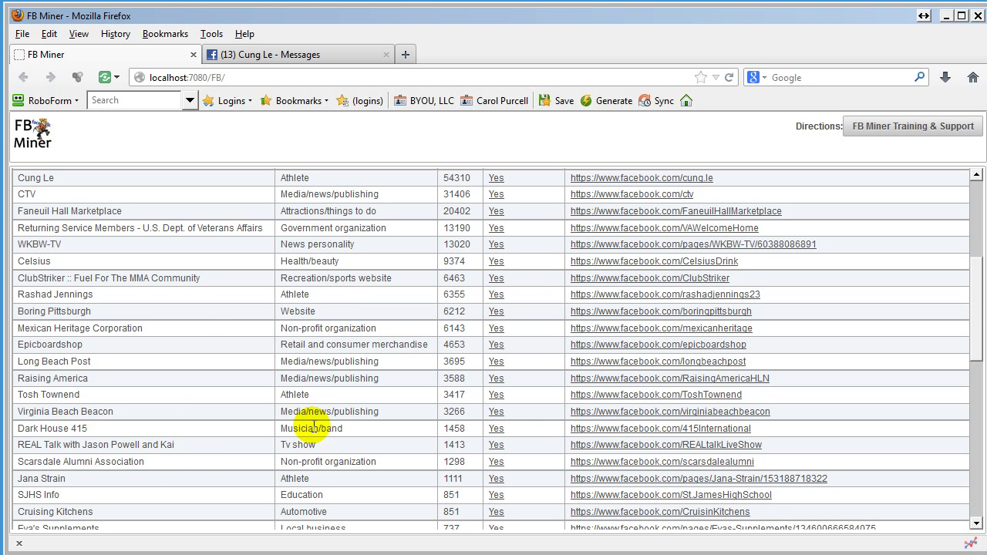
left_click(496, 228)
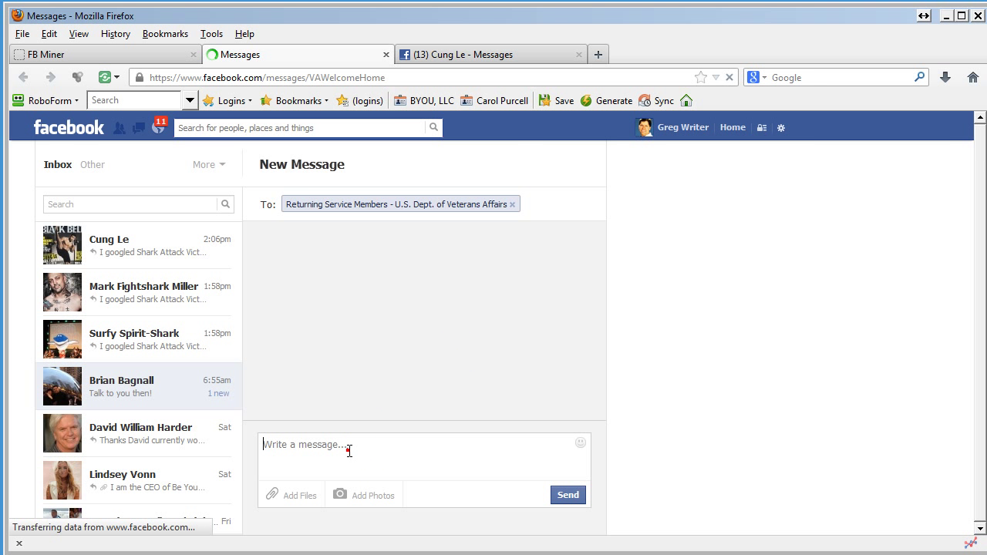
Paste and send the shark-attack fundraiser message to the Returning Service Members page
key("ctrl+v")
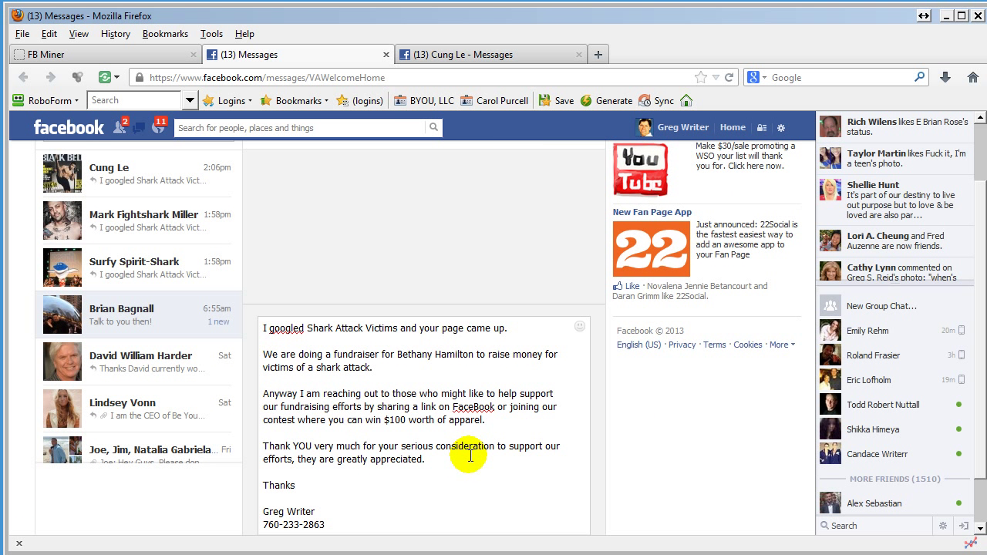
scroll(475, 452, "down", 2)
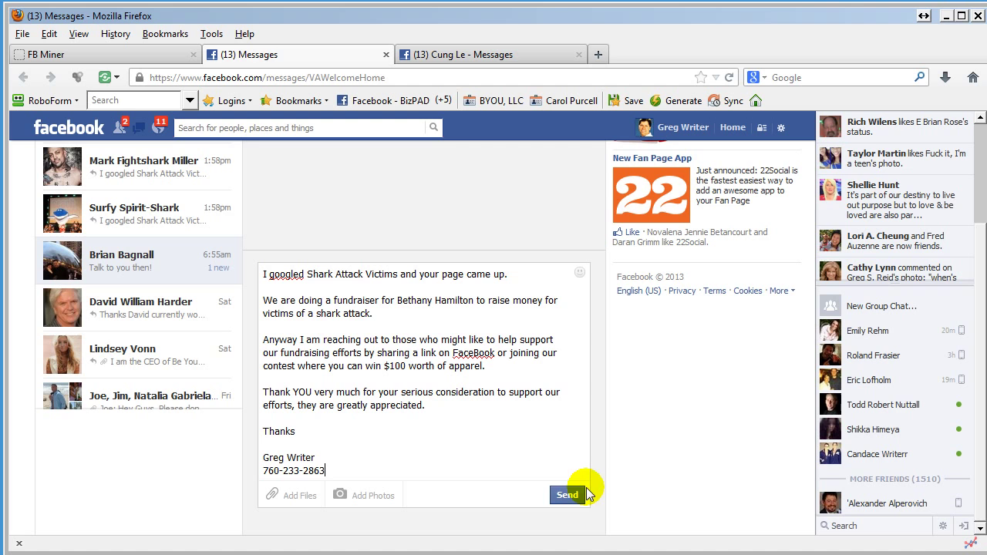
left_click(559, 494)
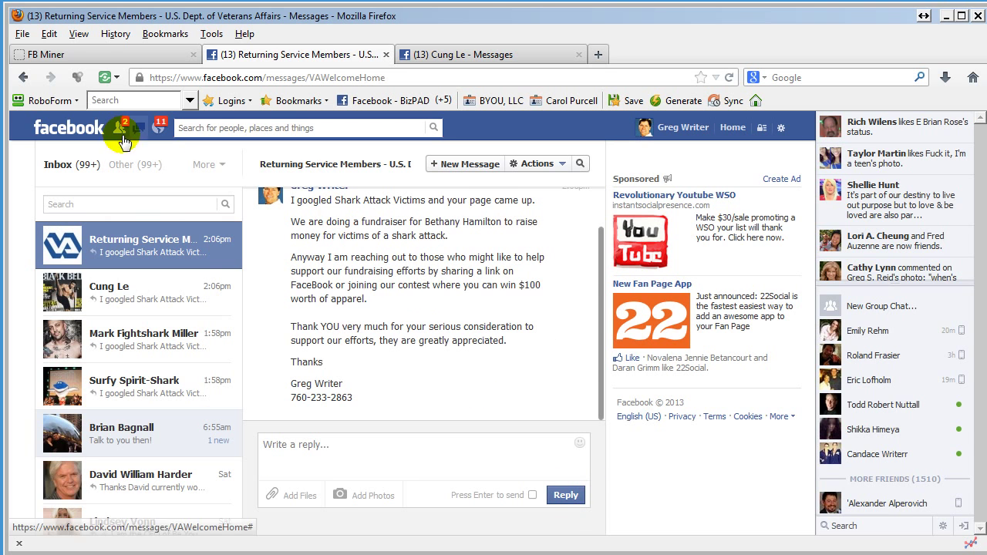
left_click(54, 54)
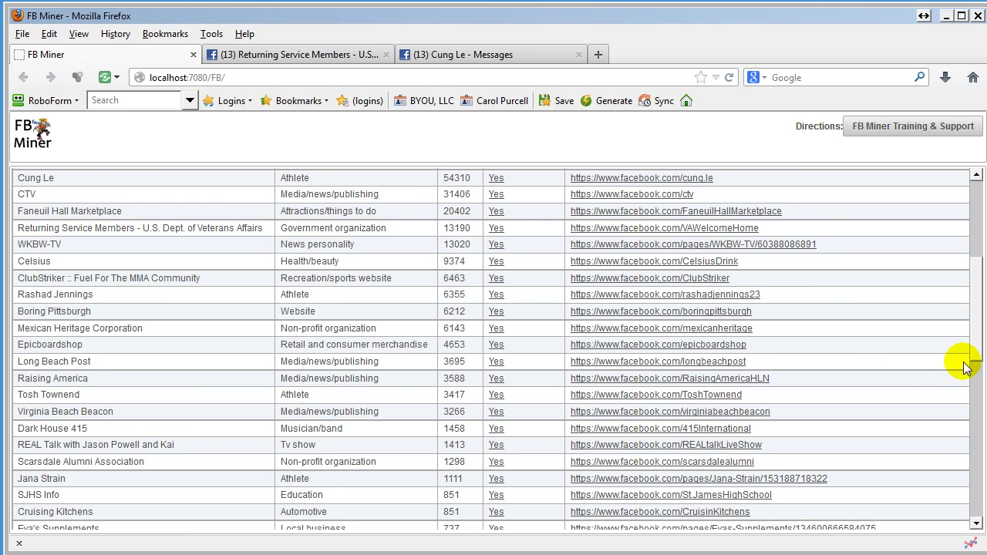
scroll(977, 352, "up", 2)
scroll(971, 275, "up", 5)
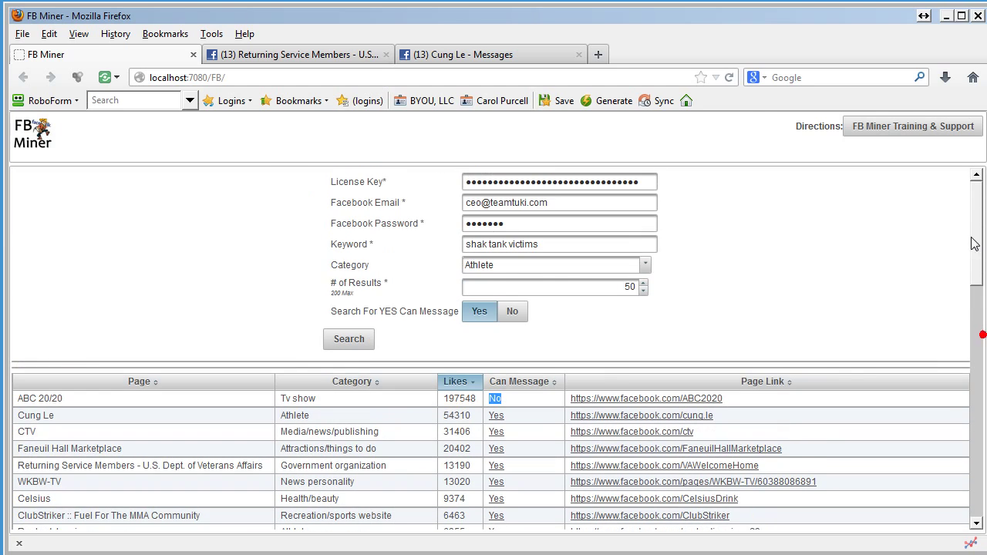
key("alt+Tab")
Scroll through the drafts in Text Formatter Plus and select the Bethany Hamilton message
left_click(484, 410)
scroll(391, 395, "down", 10)
scroll(370, 378, "up", 9)
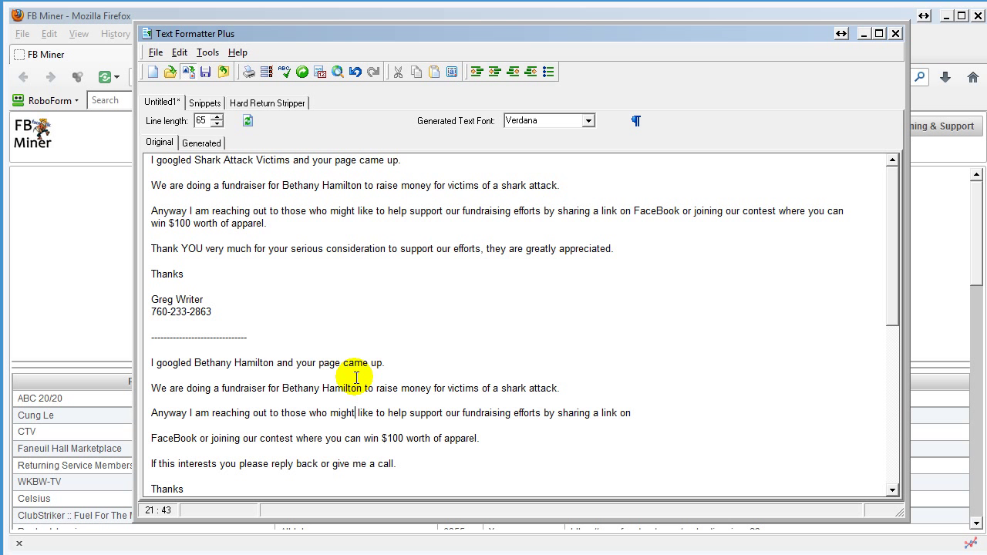
scroll(378, 447, "down", 3)
scroll(370, 446, "down", 3)
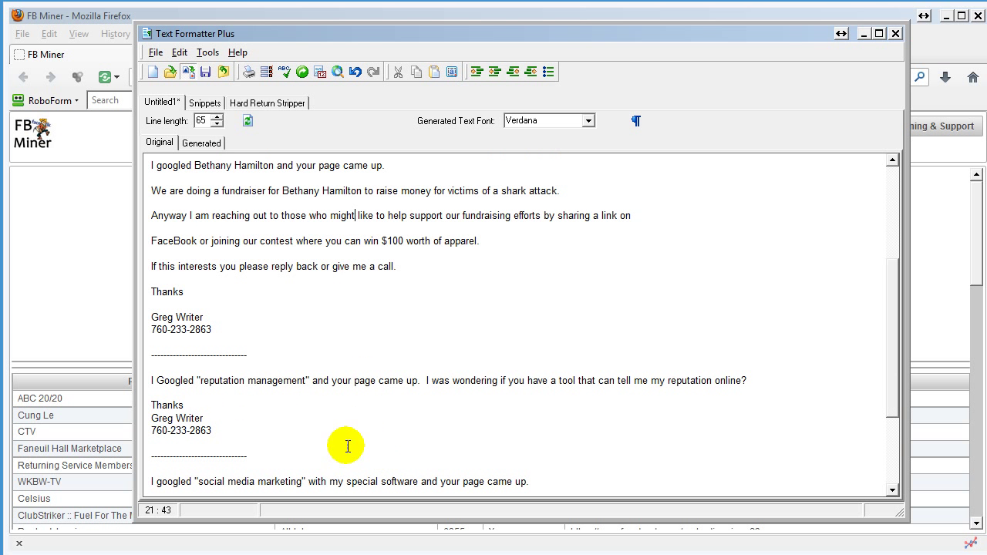
scroll(278, 408, "up", 3)
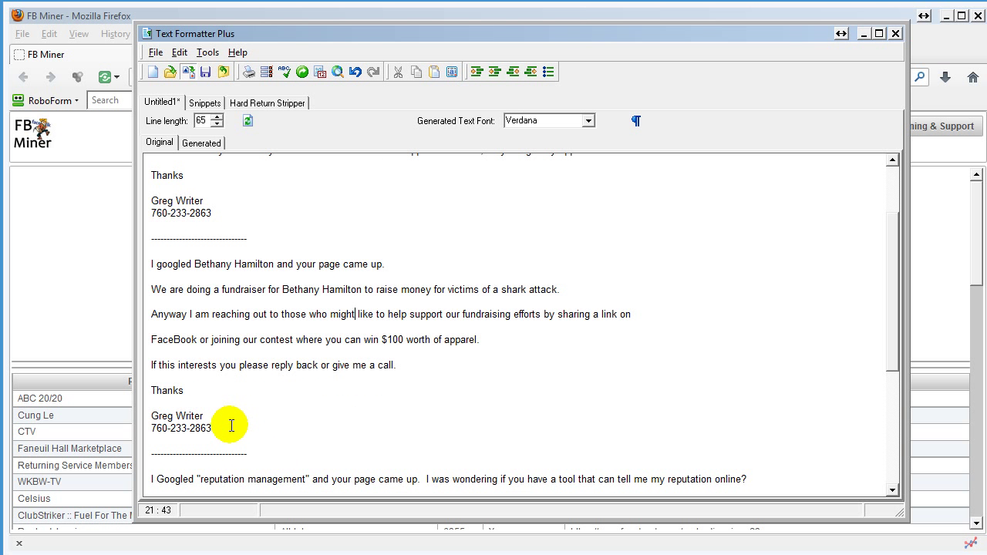
left_click(229, 425, "shift")
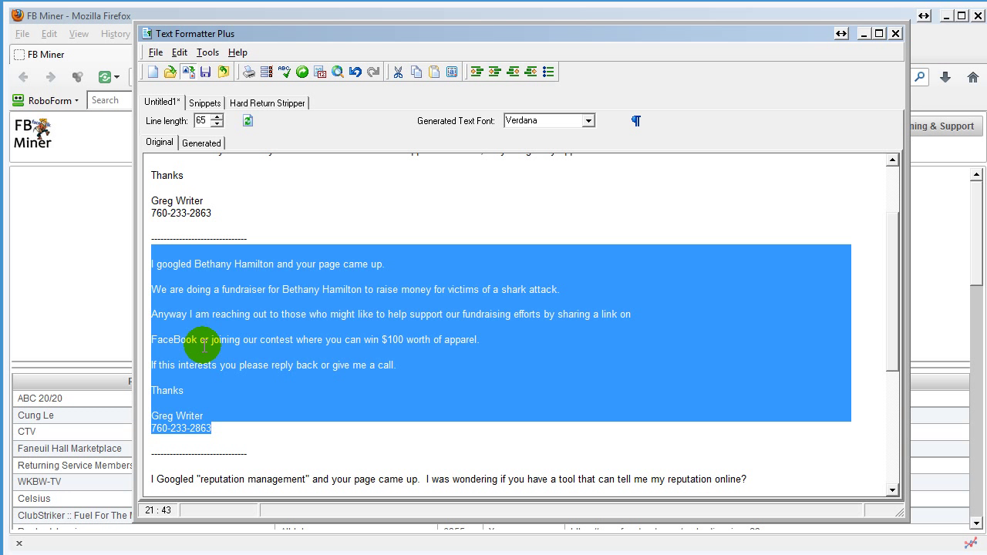
Rejoin the Bethany Hamilton message's FaceBook line and copy the message from Anyway to the phone number
left_click(165, 342)
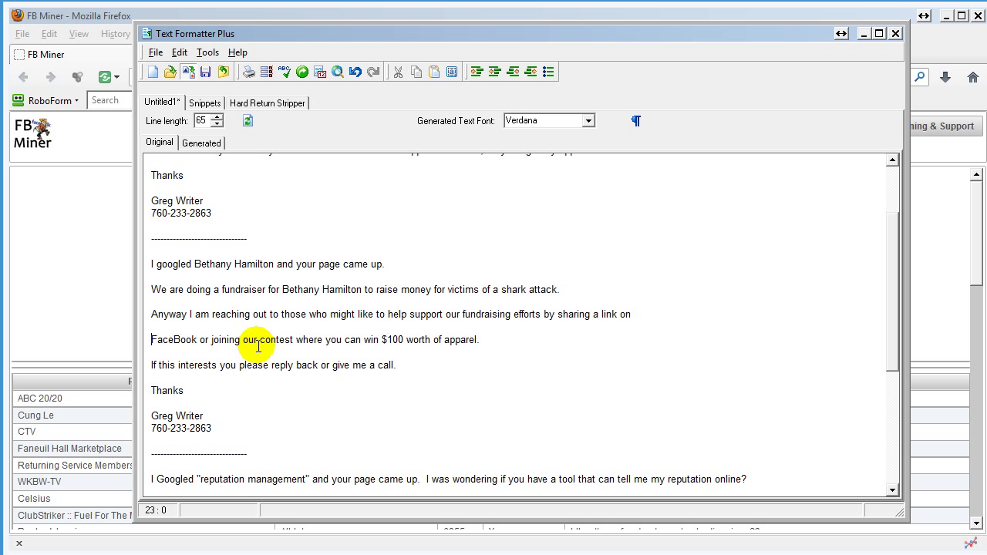
key("BackSpace")
left_click_drag(214, 415, 152, 264)
right_click(210, 287)
left_click(245, 316)
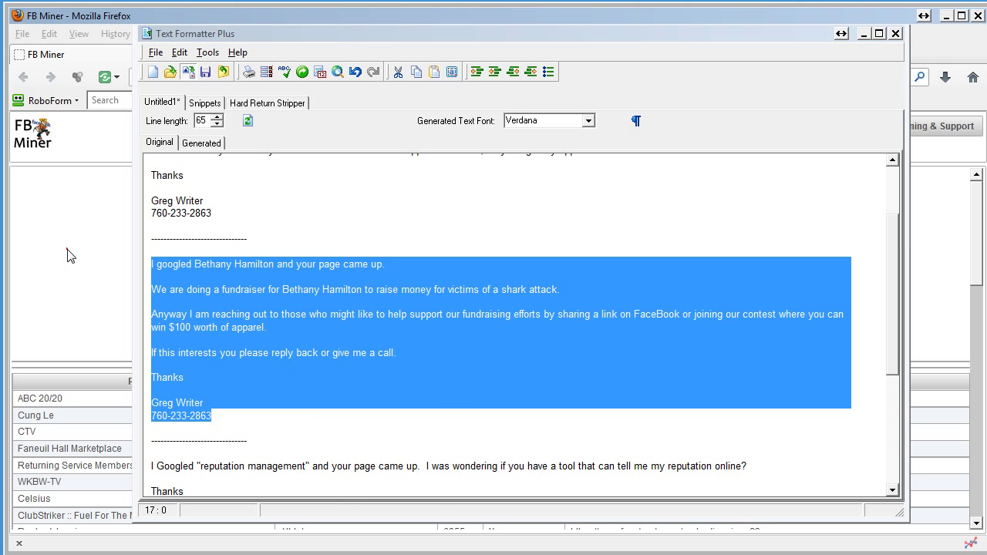
left_click(67, 255)
left_click(643, 243)
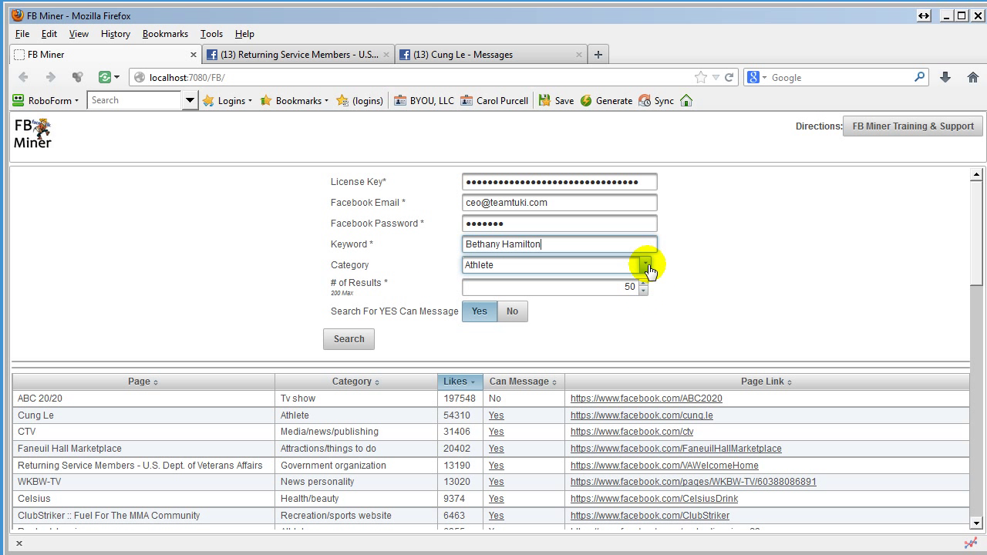
type("Bethany Hamilton")
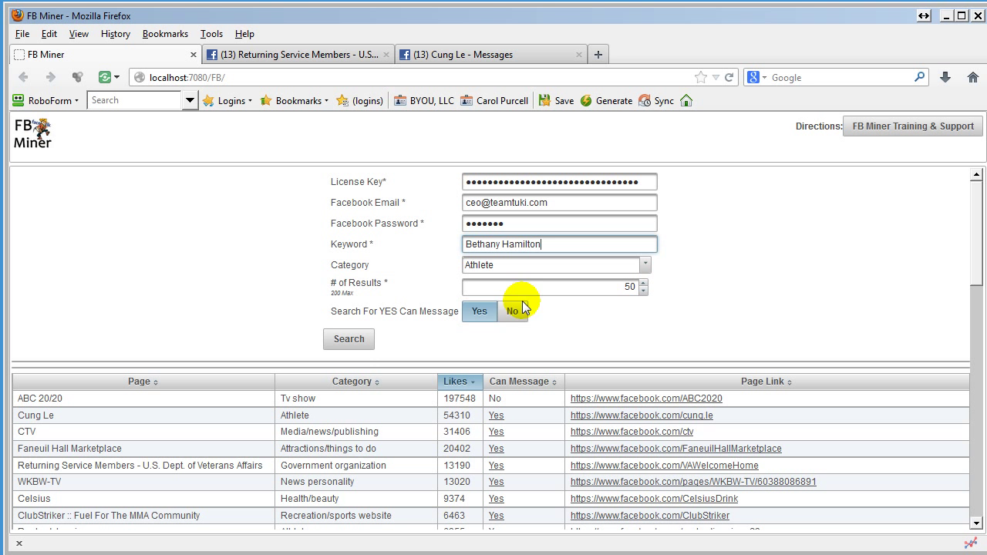
Search Athlete pages for 'Bethany Hamilton', sort by likes, and open the top 60683-like page
left_click(353, 339)
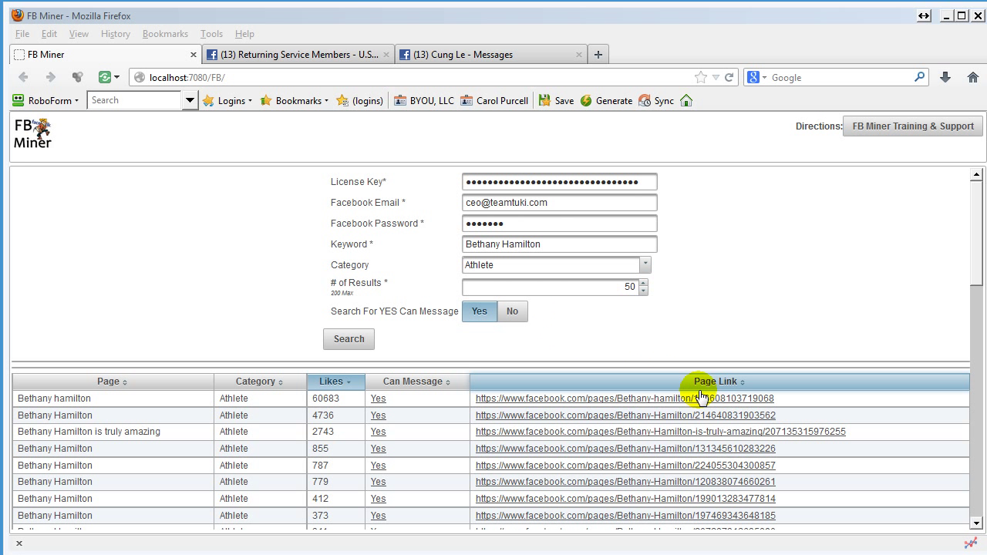
left_click(335, 380)
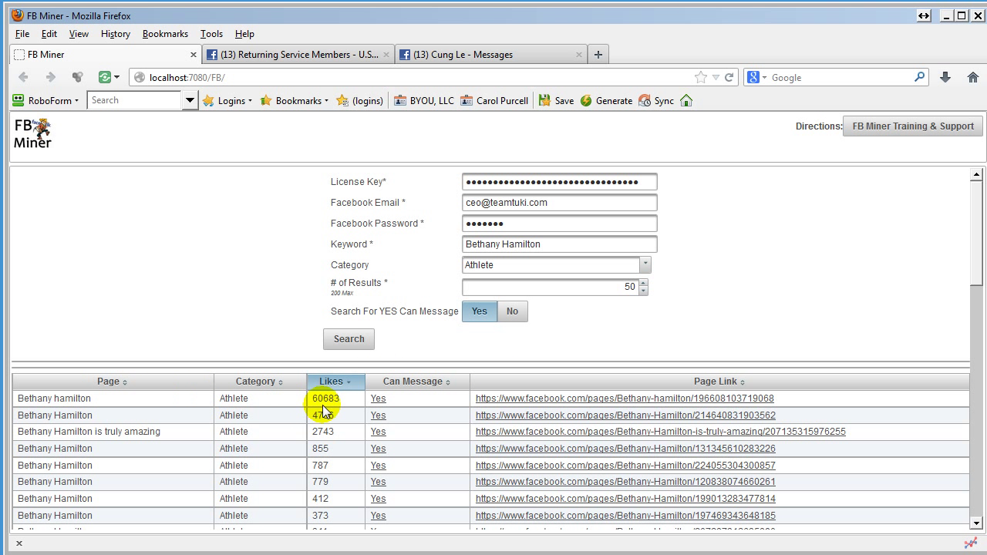
left_click(530, 399)
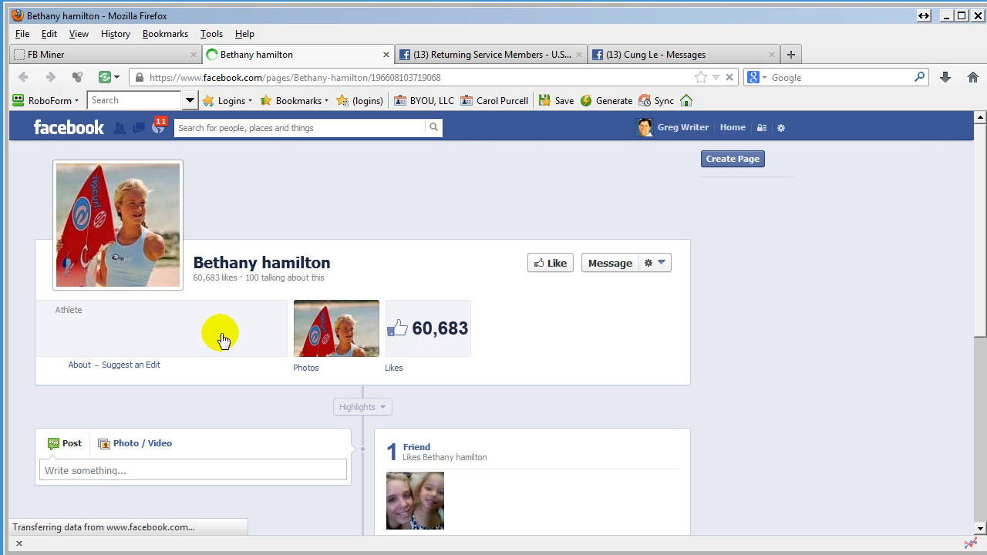
Paste and send the Bethany Hamilton fundraiser message to the top Bethany hamilton athlete page
scroll(284, 336, "down", 1)
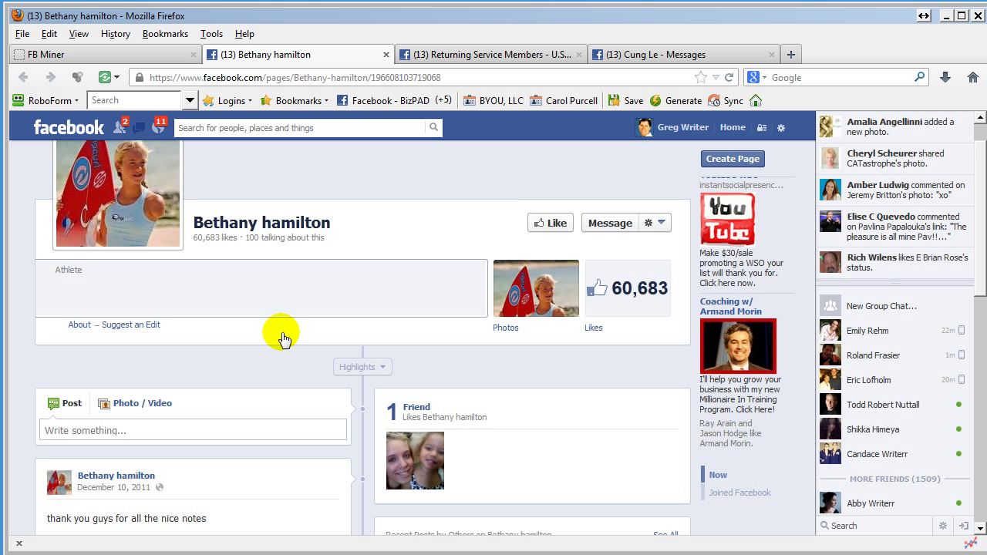
scroll(283, 336, "up", 1)
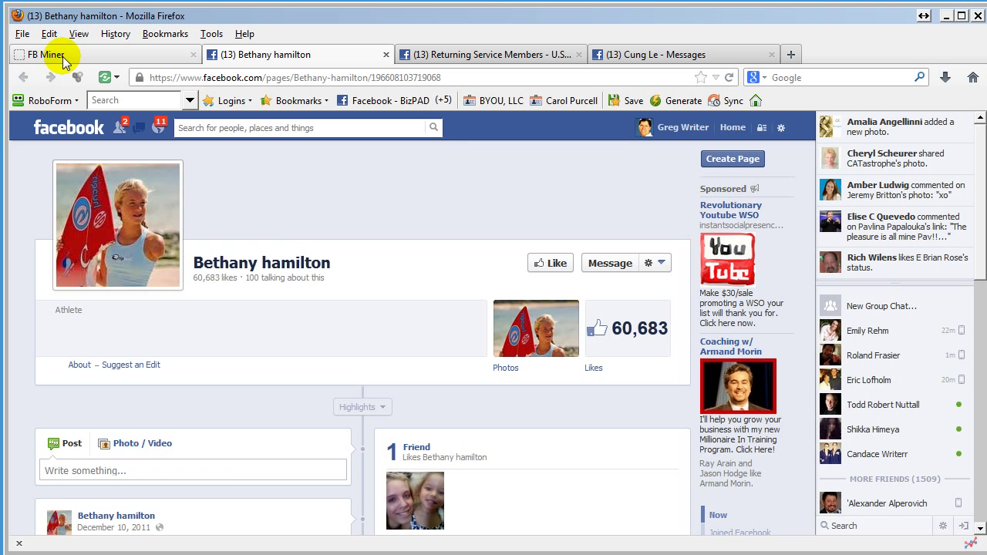
left_click(65, 56)
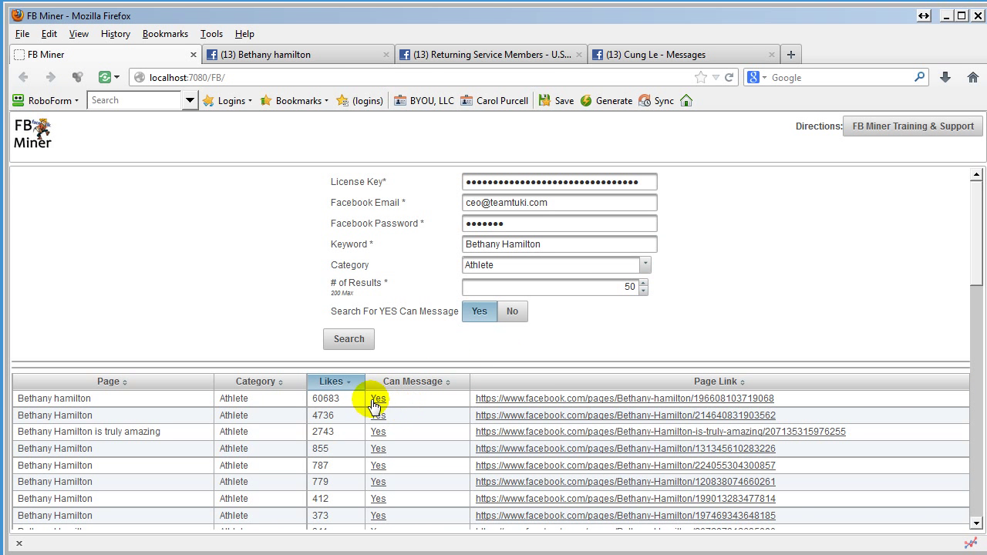
left_click(376, 401)
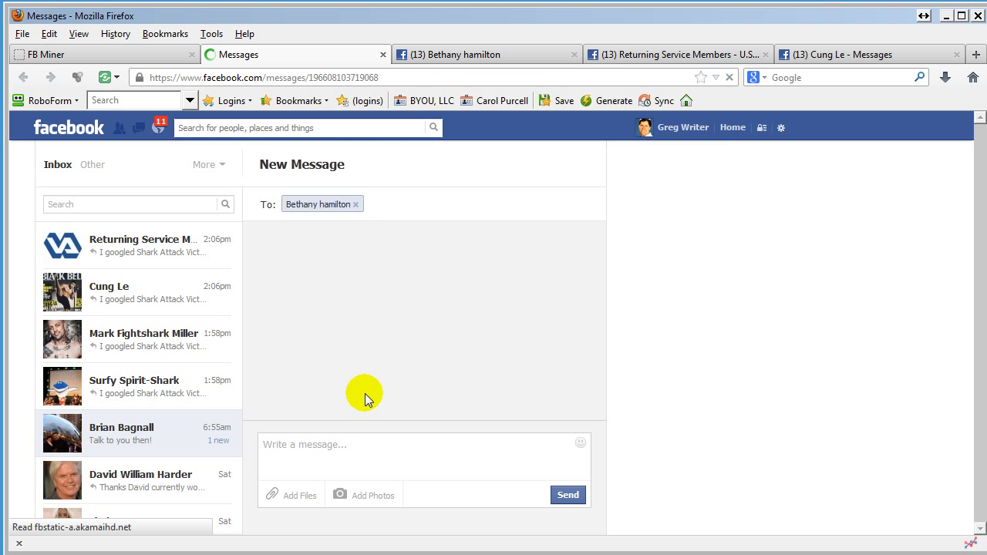
left_click(340, 445)
key("ctrl+v")
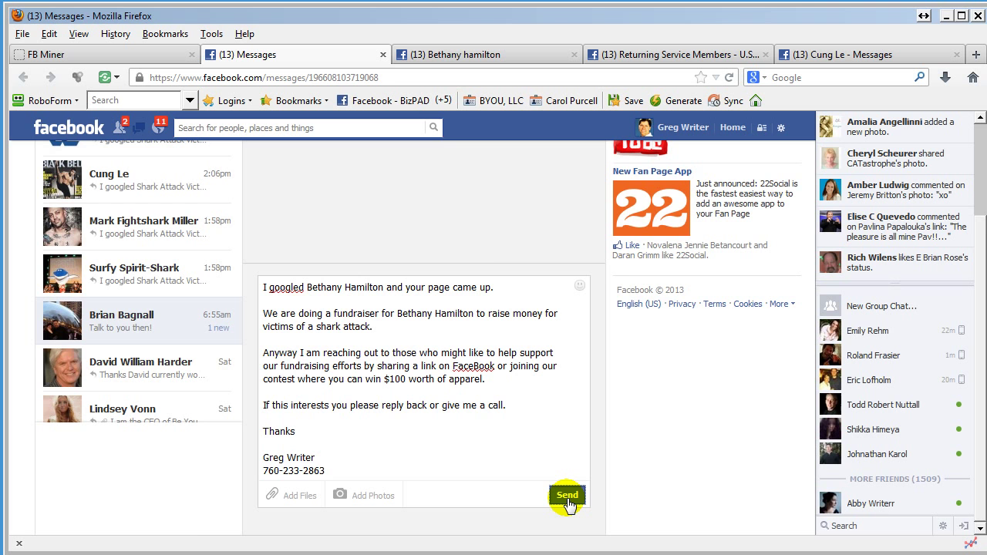
left_click(567, 497)
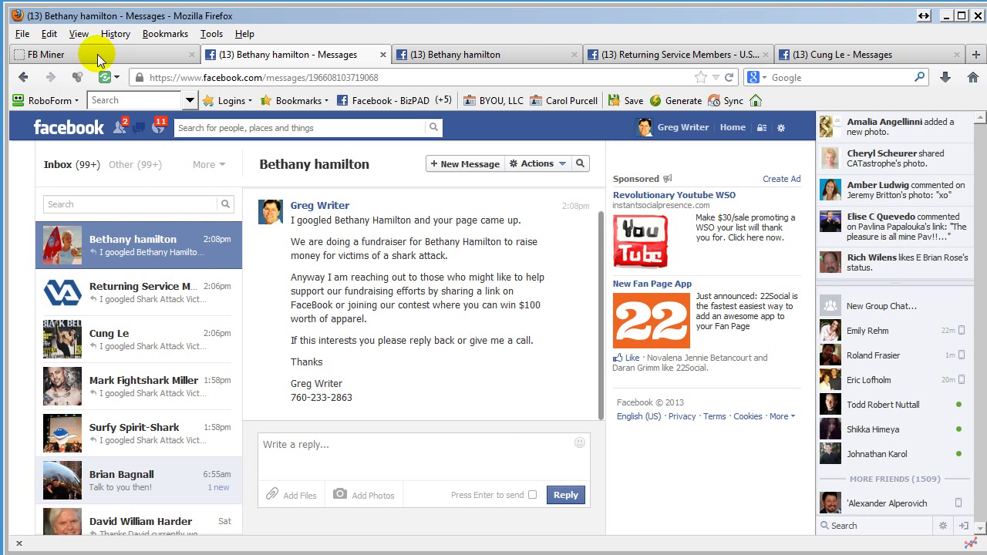
left_click(95, 53)
Paste and send the fundraiser message to the second Bethany Hamilton page
left_click(376, 414)
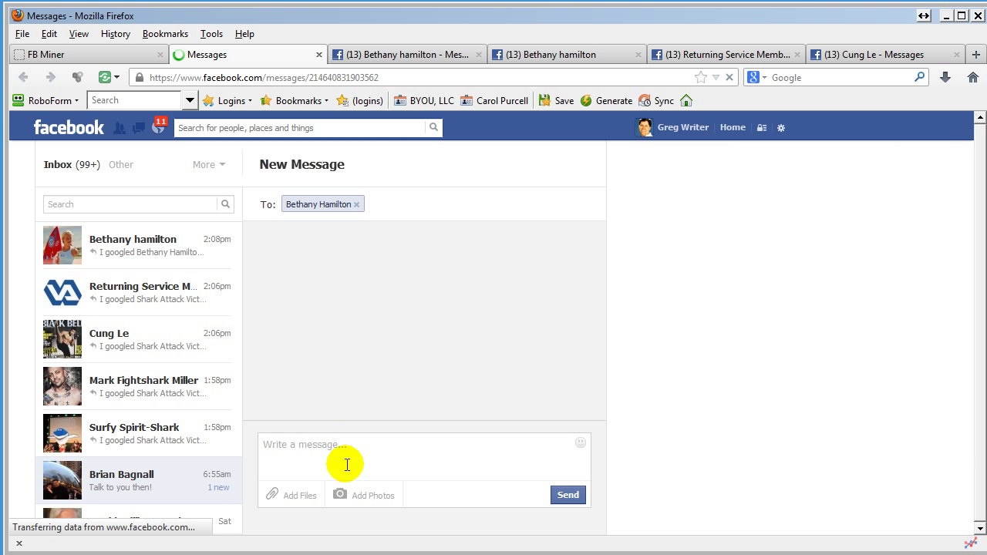
left_click(347, 462)
key("ctrl+v")
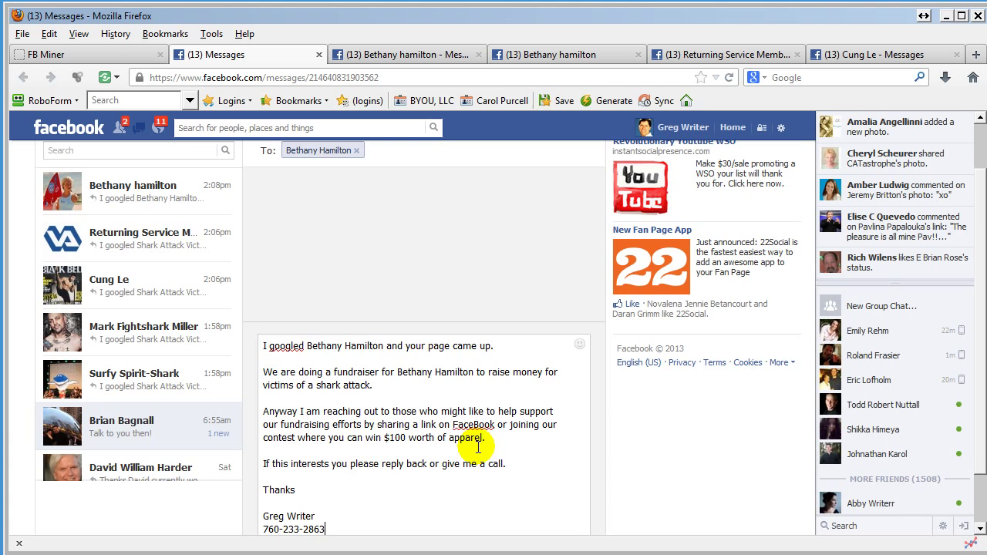
scroll(481, 450, "down", 2)
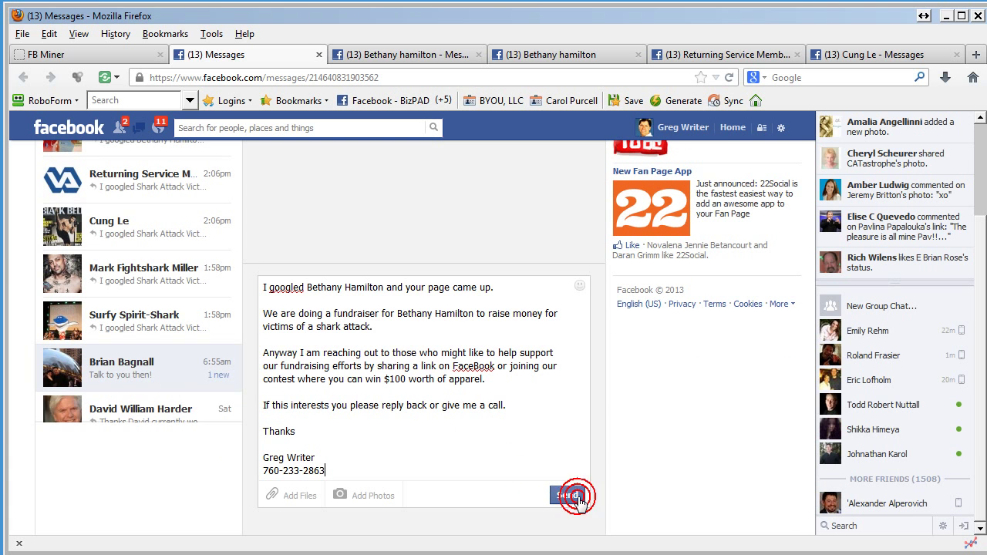
left_click(577, 497)
Paste and send the fundraiser message to the 'Bethany Hamilton is truly amazing' page
left_click(46, 54)
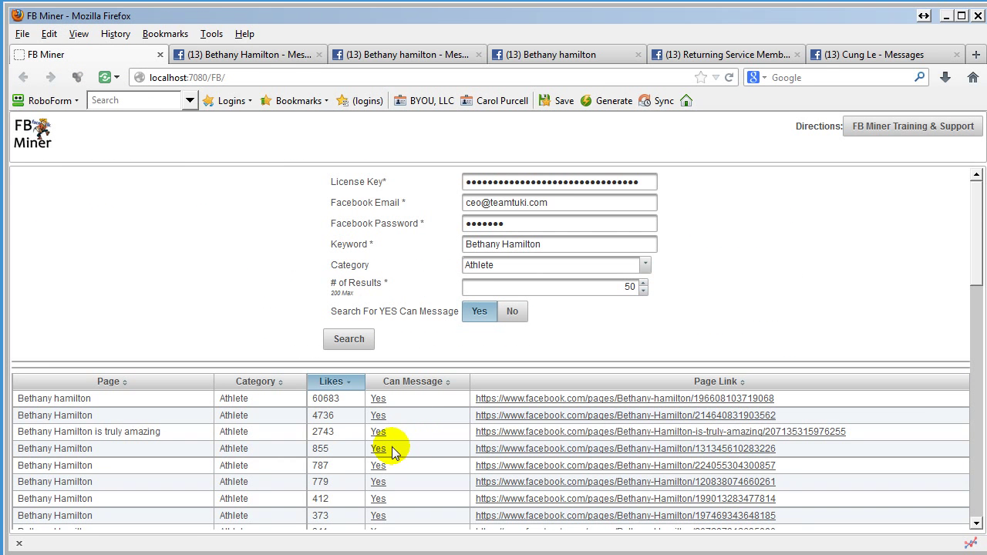
left_click(377, 432)
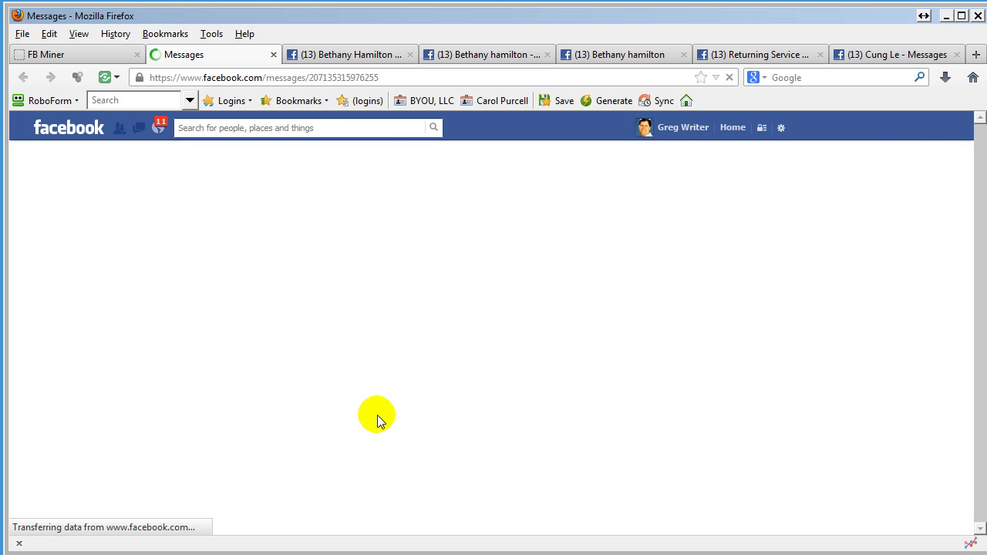
left_click(342, 455)
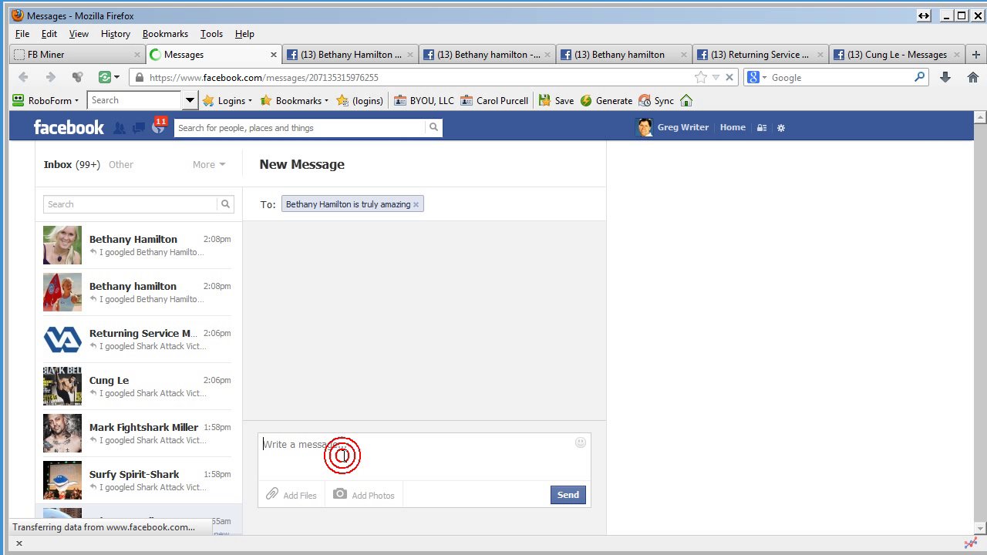
key("ctrl+v")
scroll(554, 440, "down", 1)
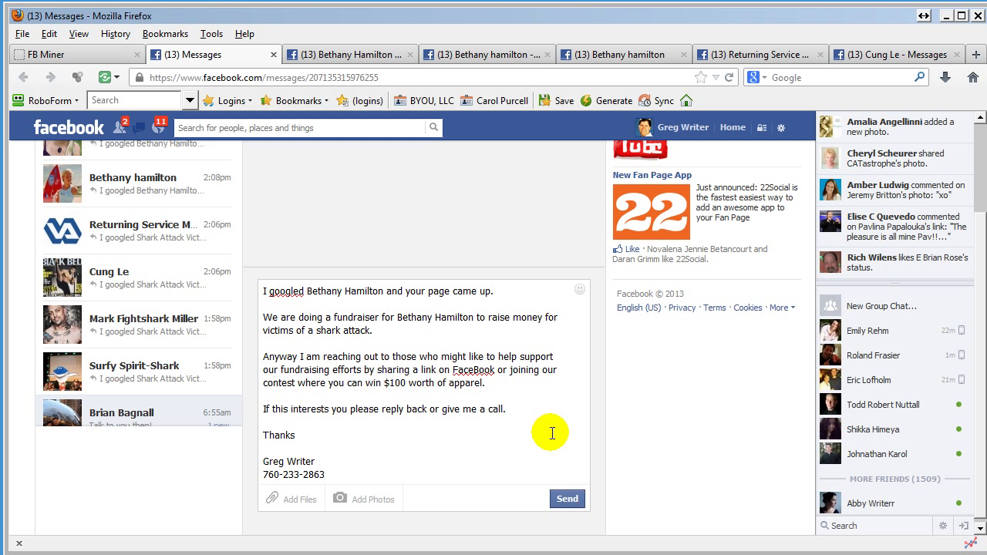
left_click(565, 500)
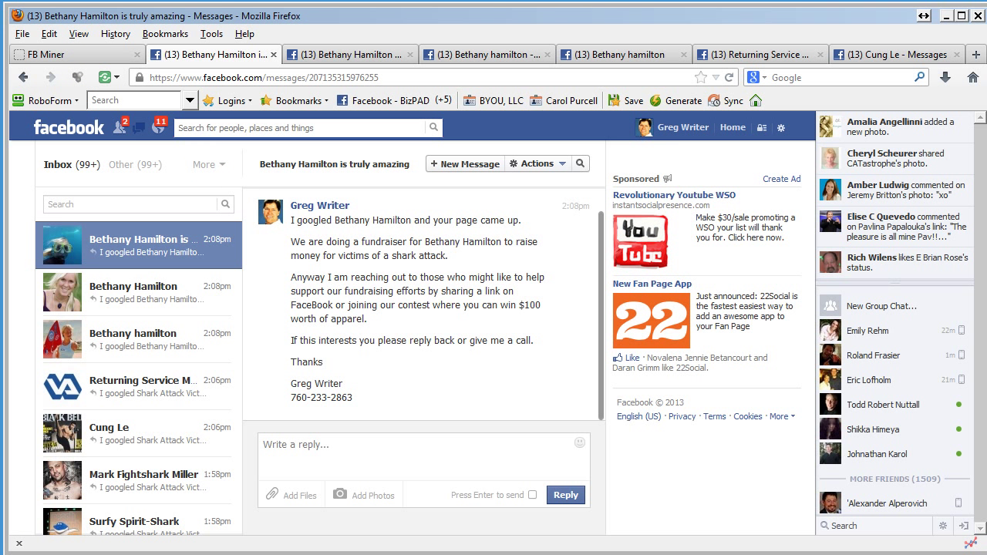
Copy the reputation management draft from Text Formatter Plus, then return to FB Miner
key("alt+Tab")
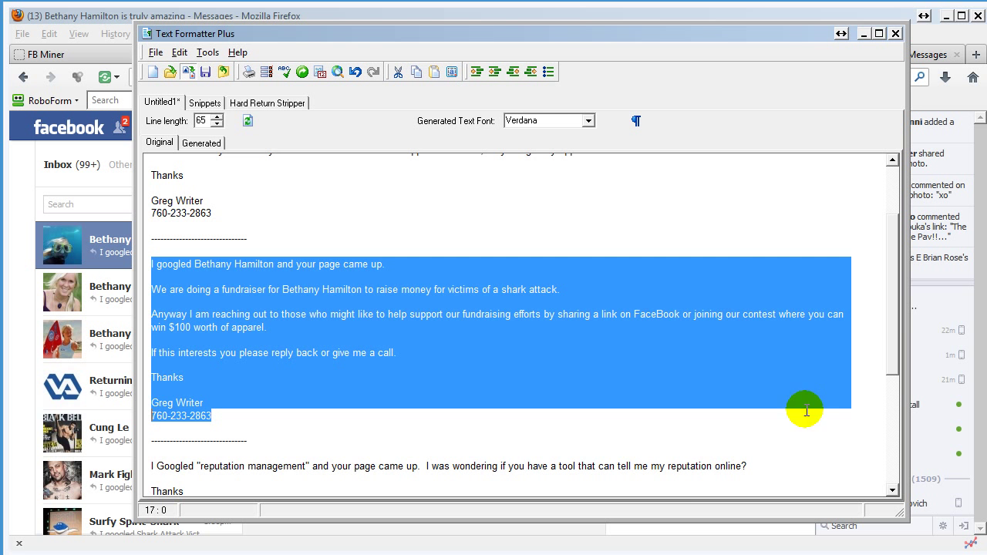
scroll(894, 356, "down", 4)
scroll(771, 370, "down", 1)
left_click_drag(225, 383, 143, 326)
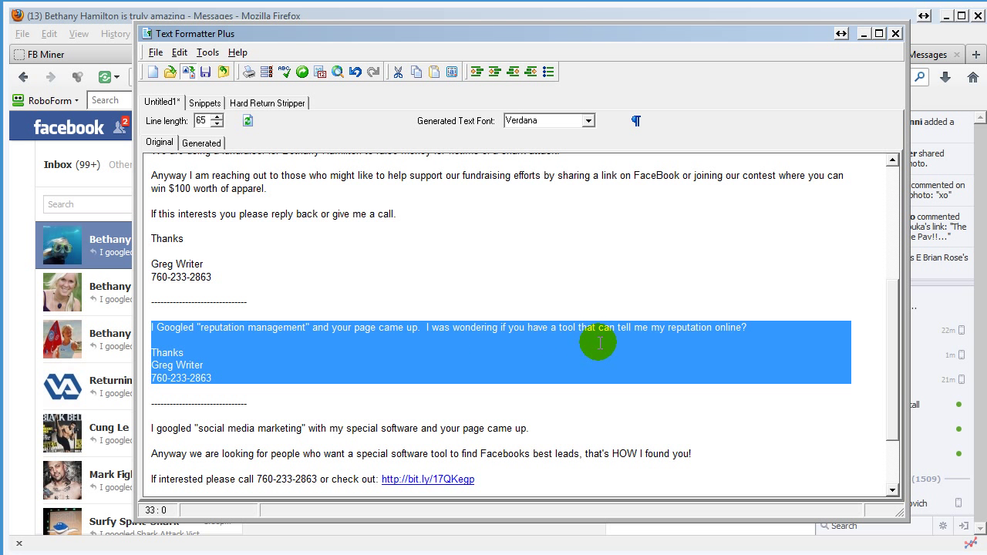
right_click(701, 340)
left_click(725, 365)
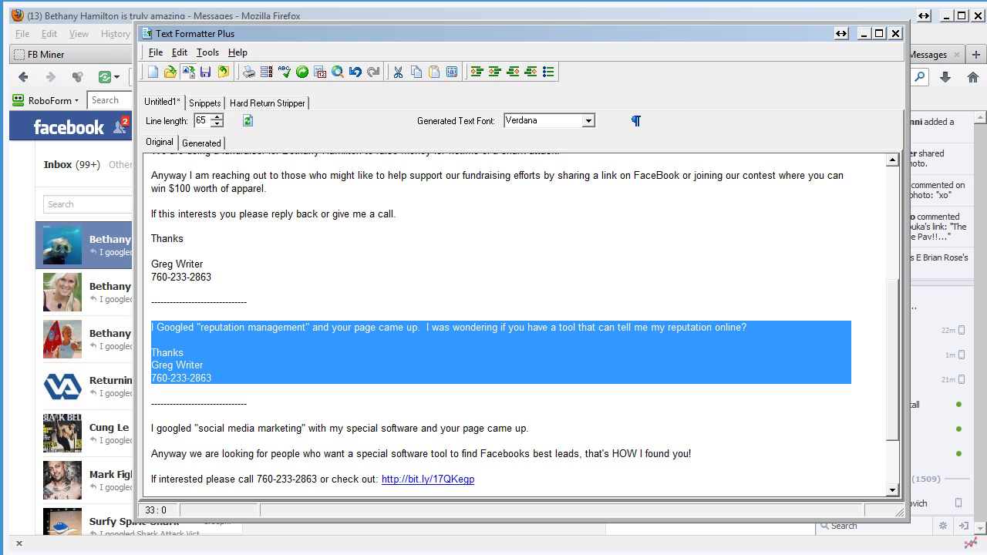
left_click(44, 54)
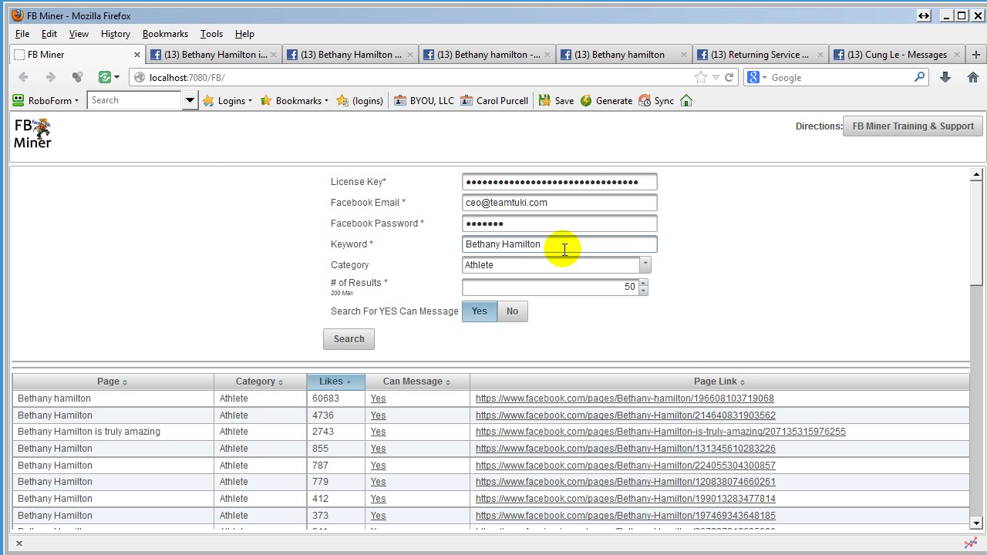
Search for 'reputation management' pages in the Business Services category
left_click_drag(562, 247, 386, 237)
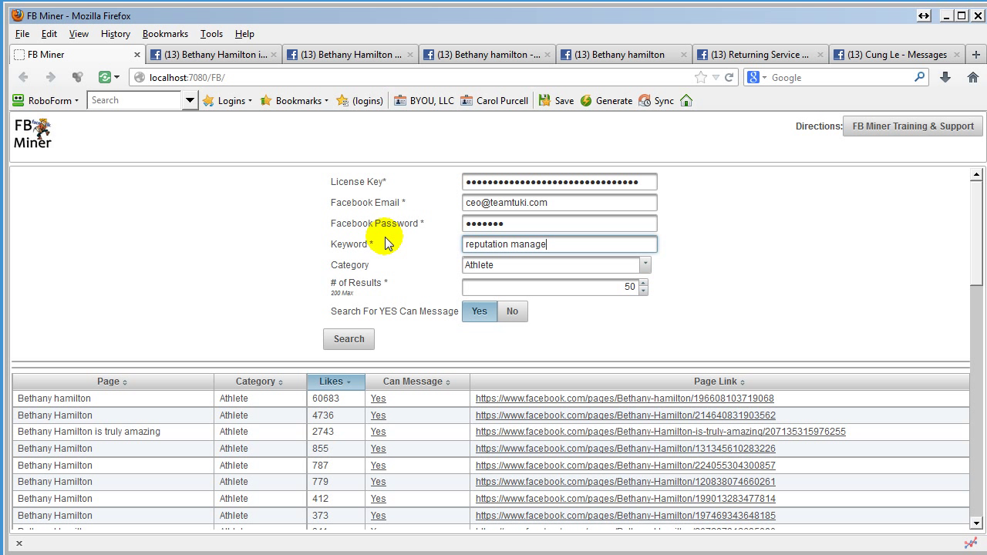
left_click(646, 266)
left_click_drag(641, 287, 644, 303)
scroll(578, 323, "down", 3)
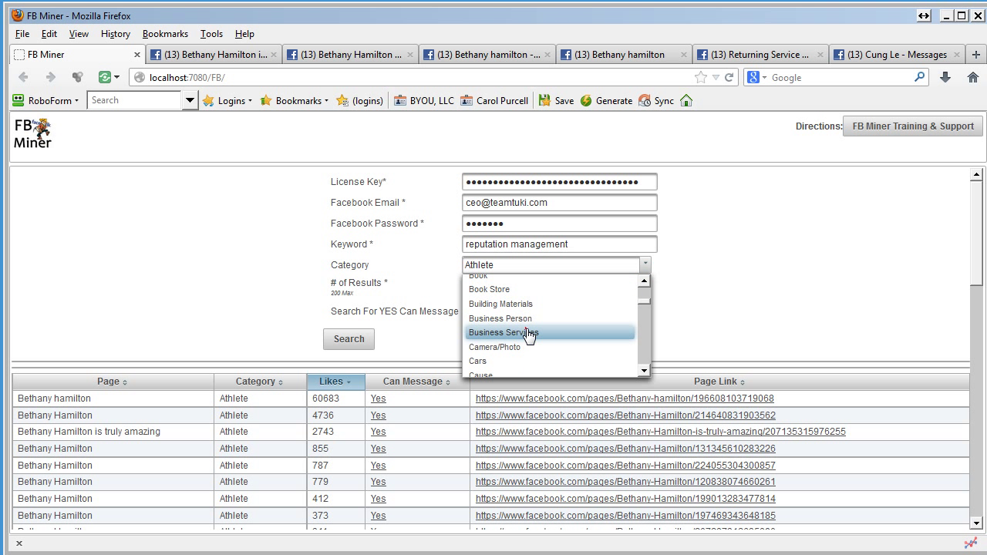
left_click(529, 336)
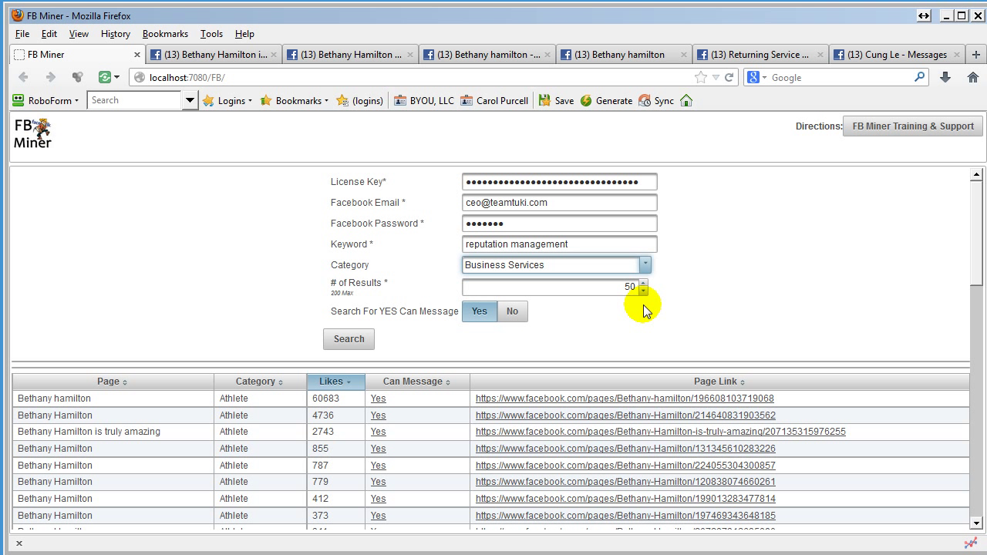
left_click(345, 341)
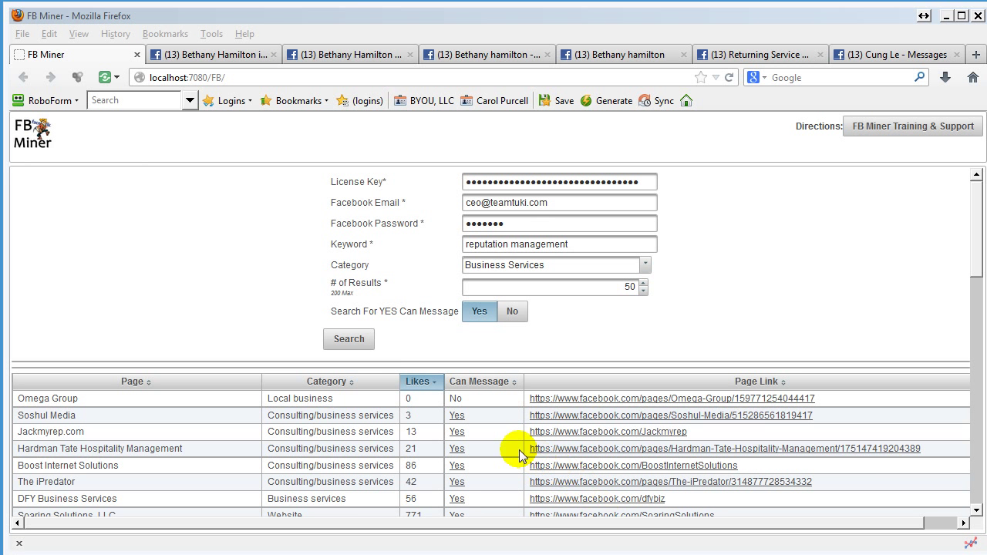
Sort the results by Likes, highest first, and scroll through the list
left_click(417, 381)
left_click(417, 381)
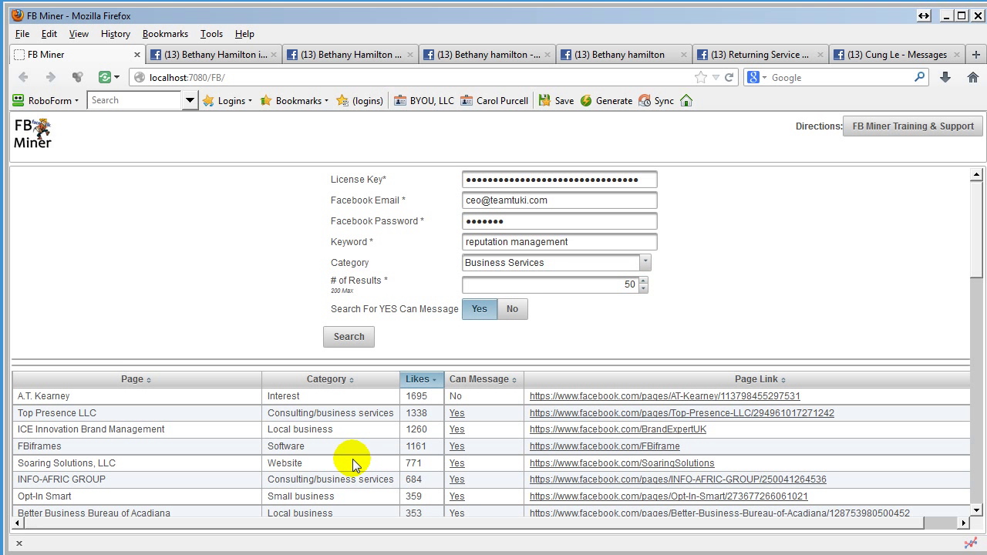
scroll(360, 462, "down", 1)
scroll(355, 463, "down", 1)
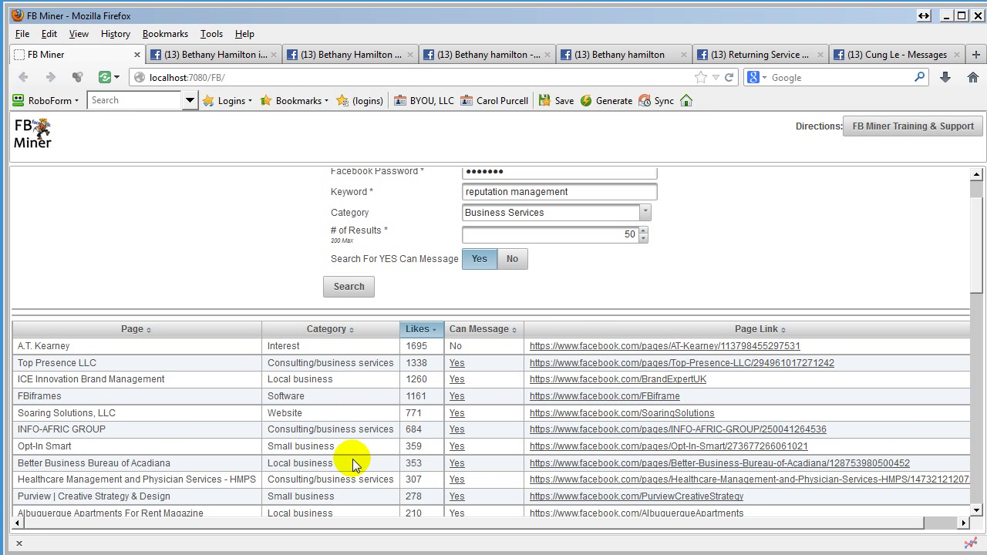
scroll(353, 463, "down", 2)
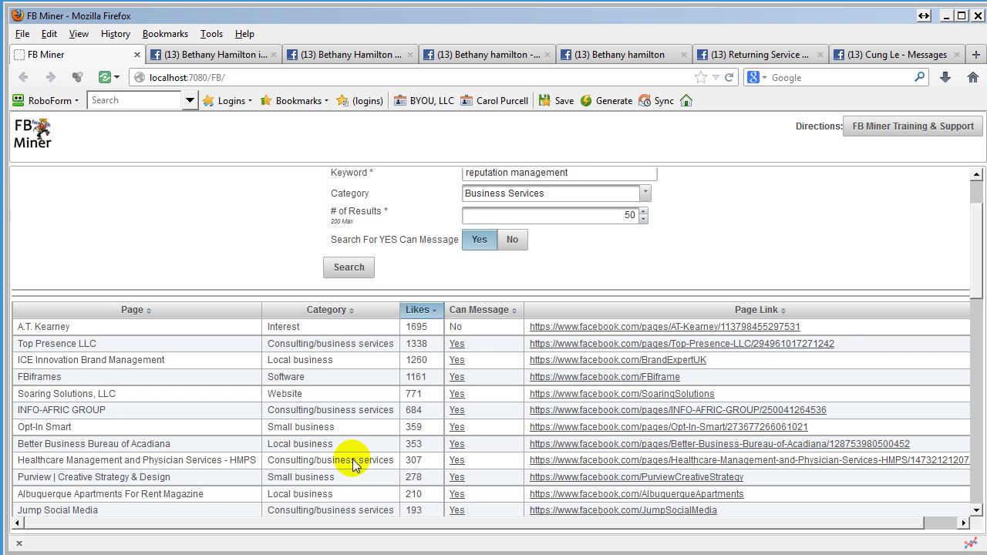
scroll(353, 462, "down", 2)
scroll(353, 461, "down", 1)
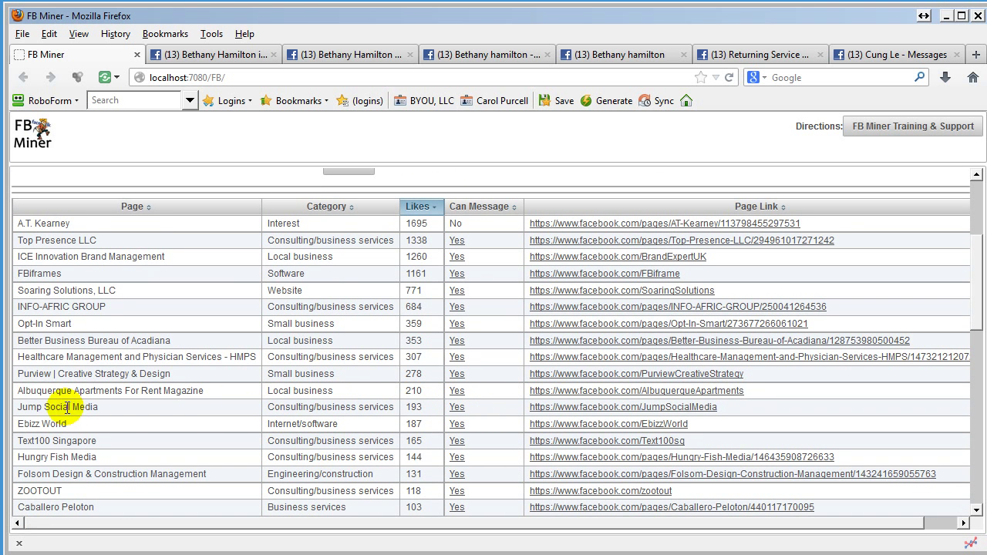
Paste the reputation management message into a new message to Jump Social Media
left_click(457, 414)
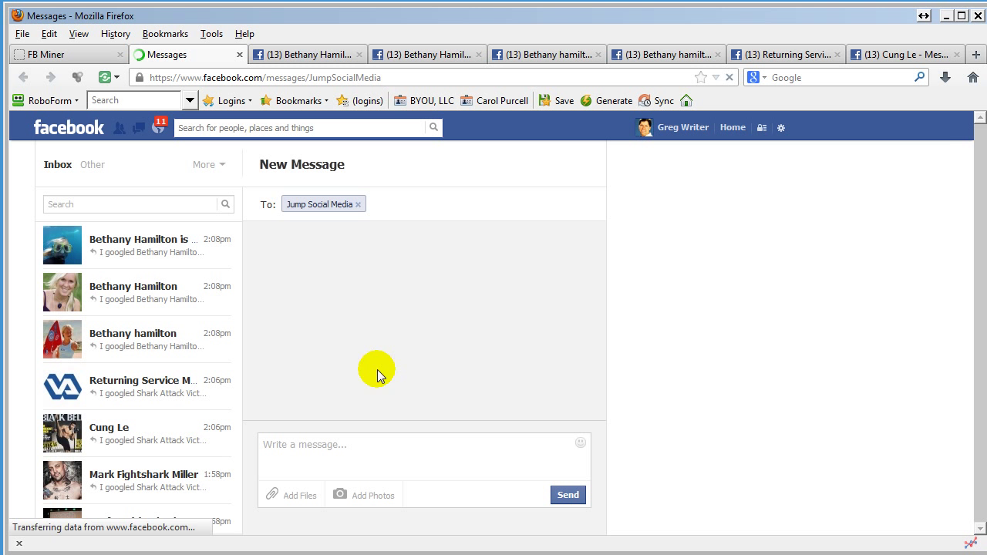
right_click(370, 454)
left_click(422, 523)
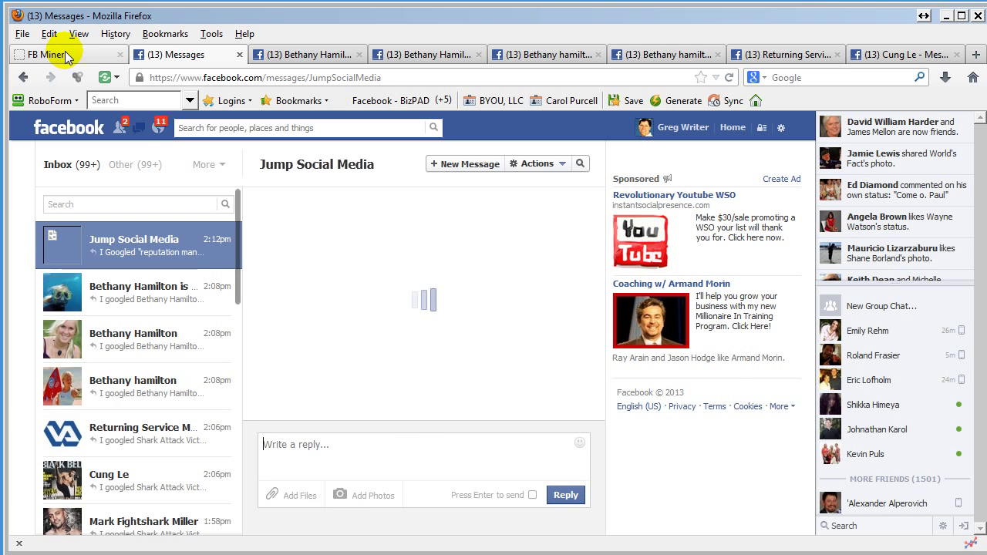
Paste the reputation management message into a new message to FBiframes
key("ctrl+Page_Up")
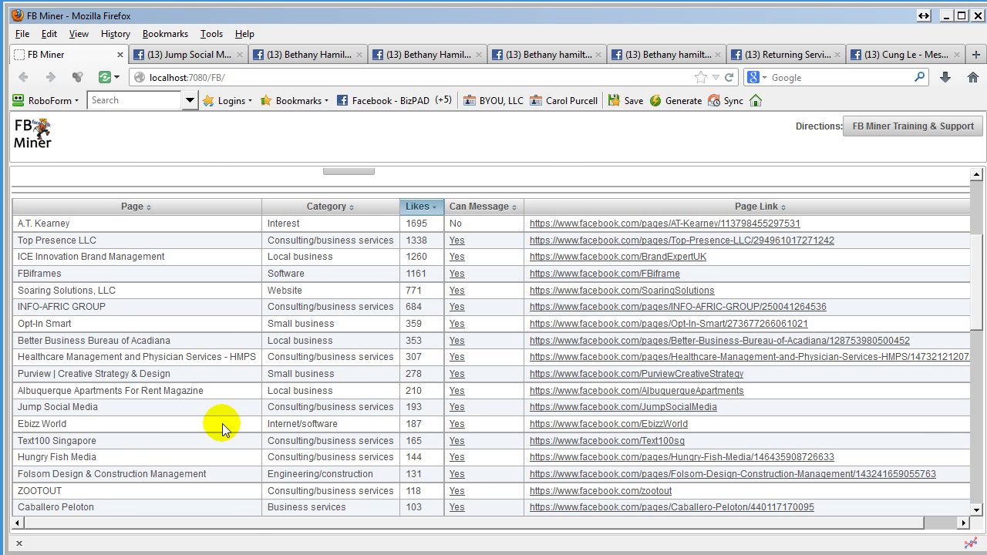
scroll(181, 453, "down", 1)
scroll(144, 431, "up", 3)
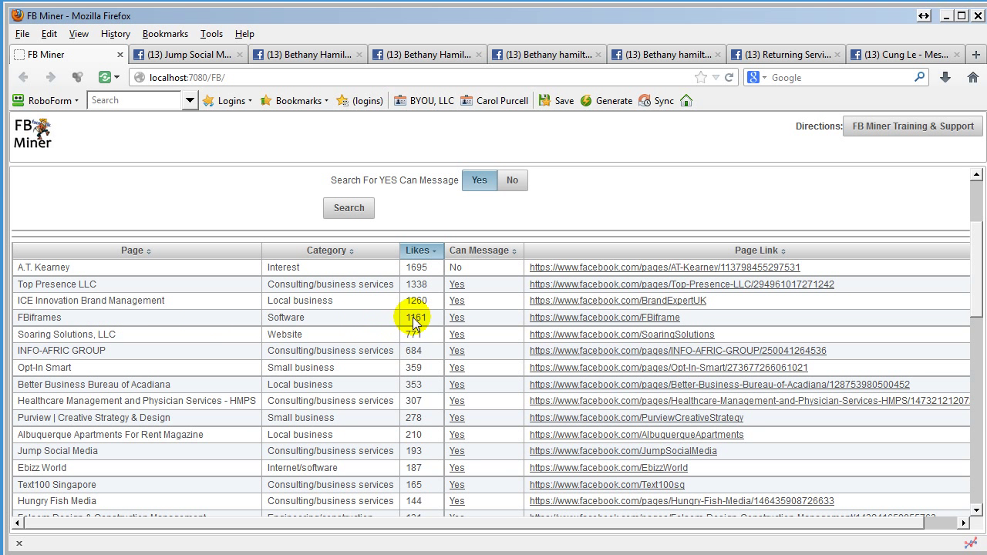
left_click(458, 319)
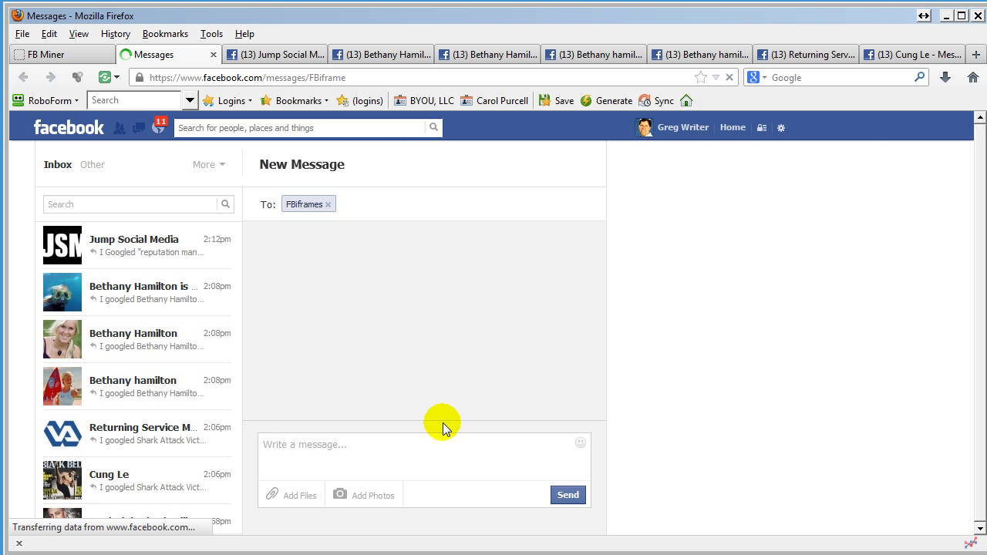
right_click(355, 452)
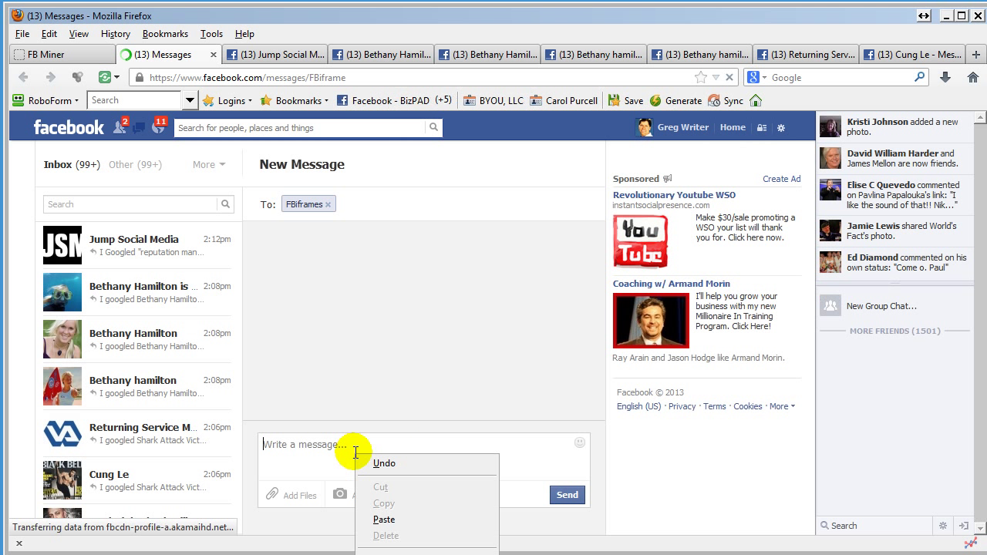
left_click(383, 520)
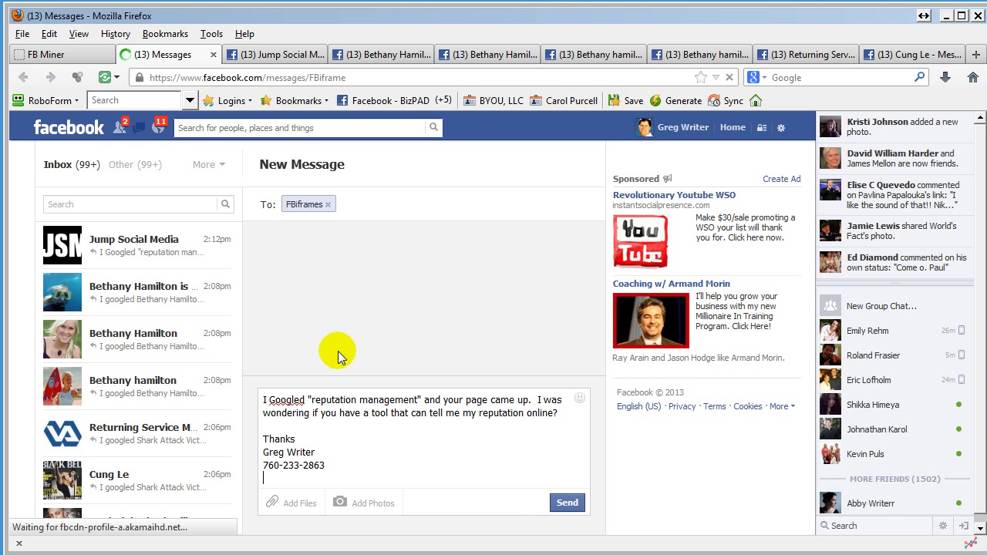
Paste the reputation management message into a new message to Boost Internet Solutions
left_click(60, 54)
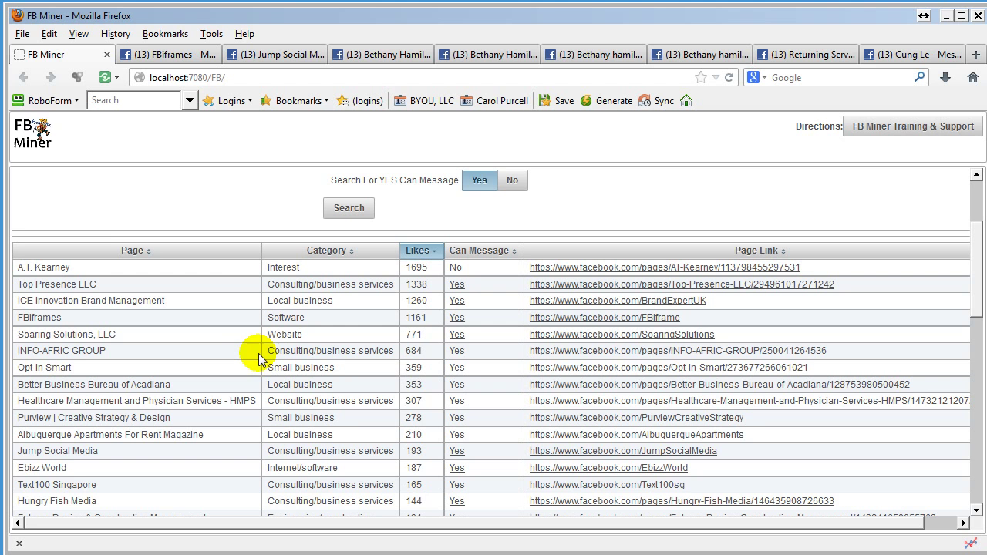
scroll(256, 367, "down", 1)
scroll(256, 367, "down", 1)
scroll(257, 367, "down", 1)
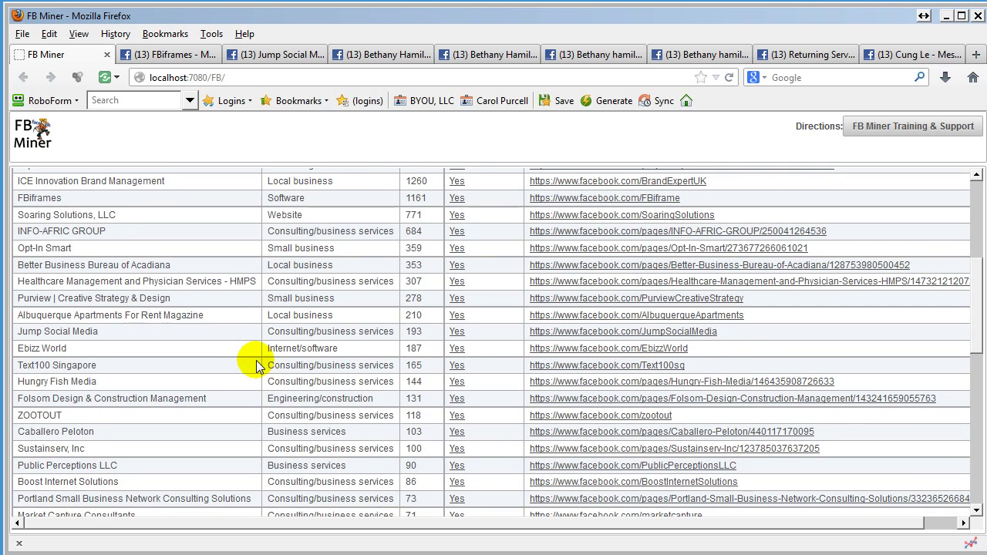
scroll(257, 367, "down", 1)
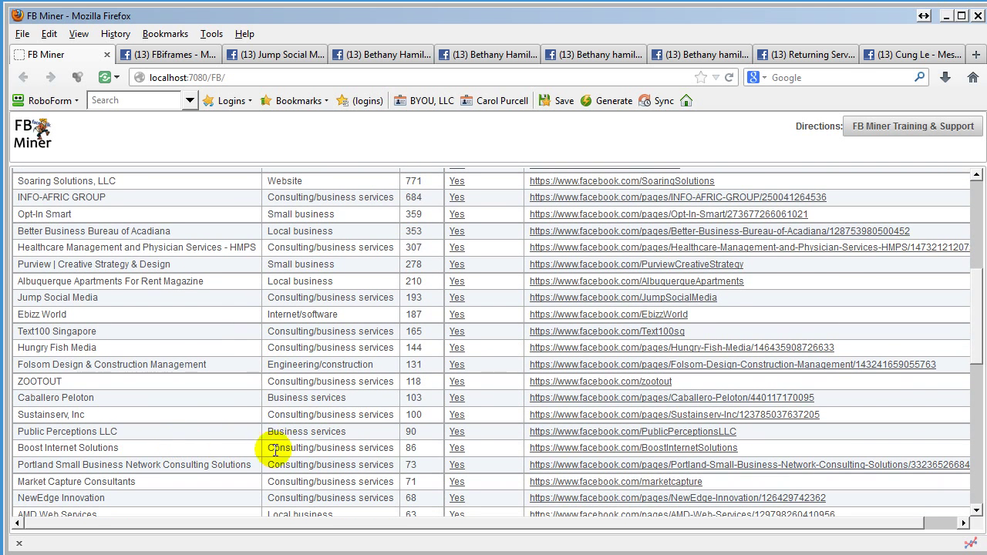
left_click(456, 448)
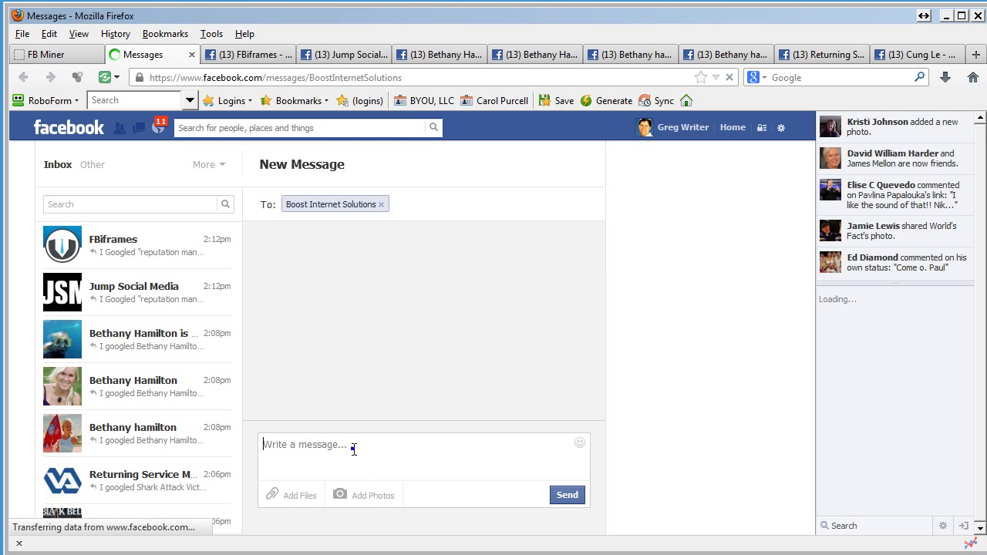
right_click(354, 451)
left_click(383, 516)
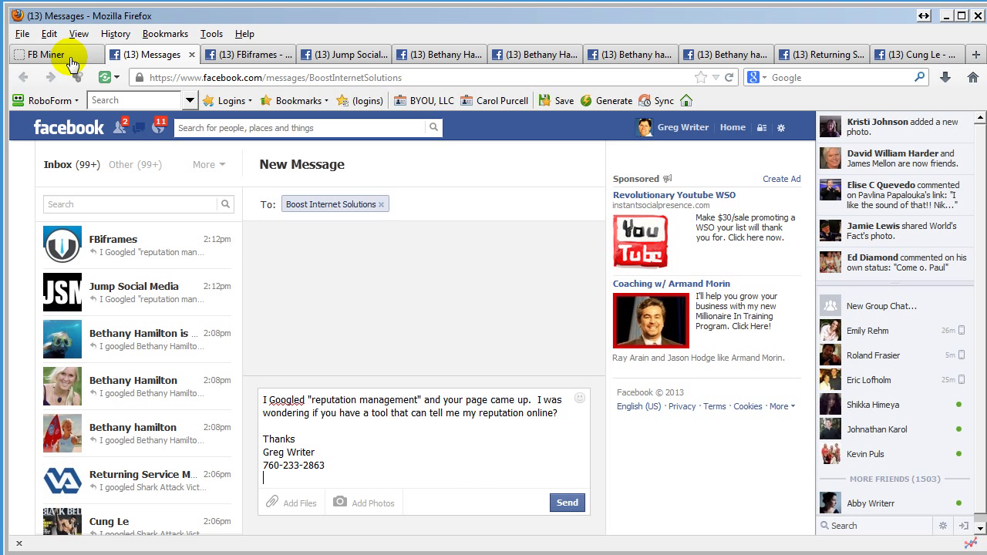
Select the social media marketing pitch in Text Formatter Plus and copy it
key("alt+Tab")
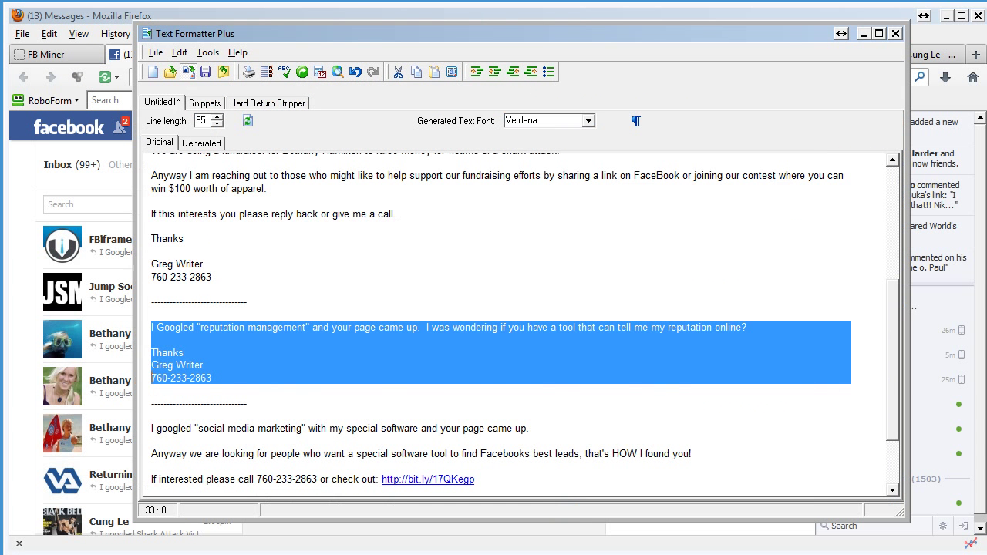
scroll(440, 324, "down", 3)
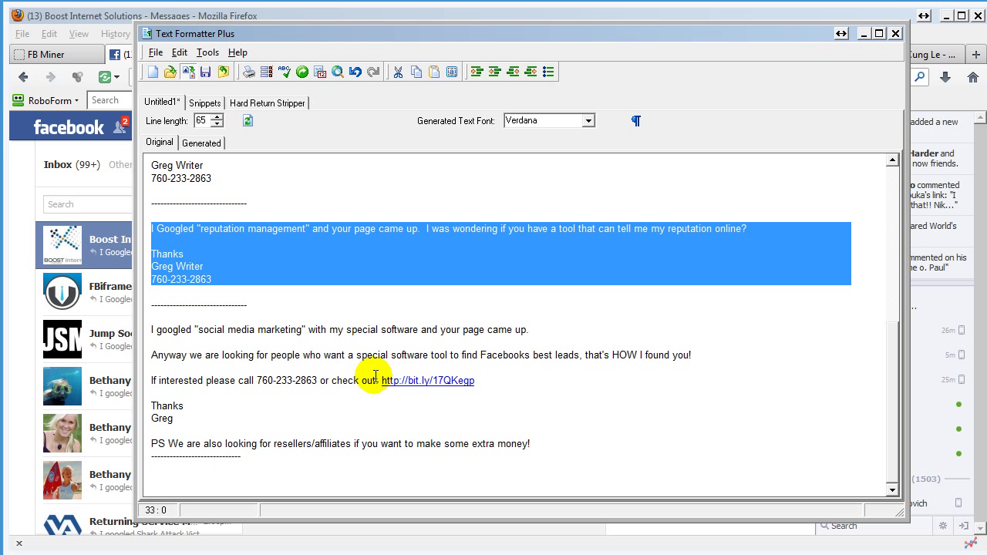
mouse_move(516, 444)
left_mouse_down()
mouse_move(538, 444)
mouse_move(146, 330)
left_mouse_up()
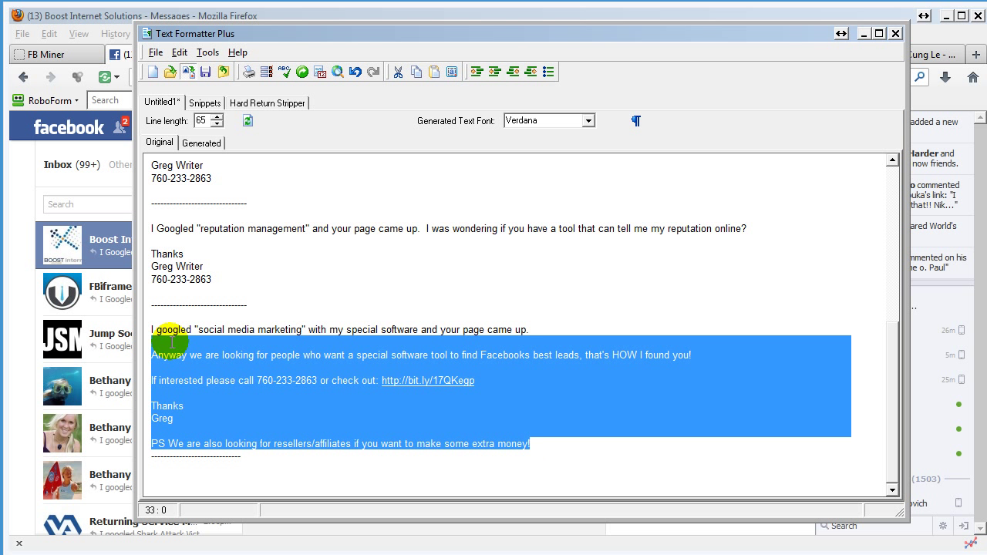
right_click(236, 343)
left_click(283, 370)
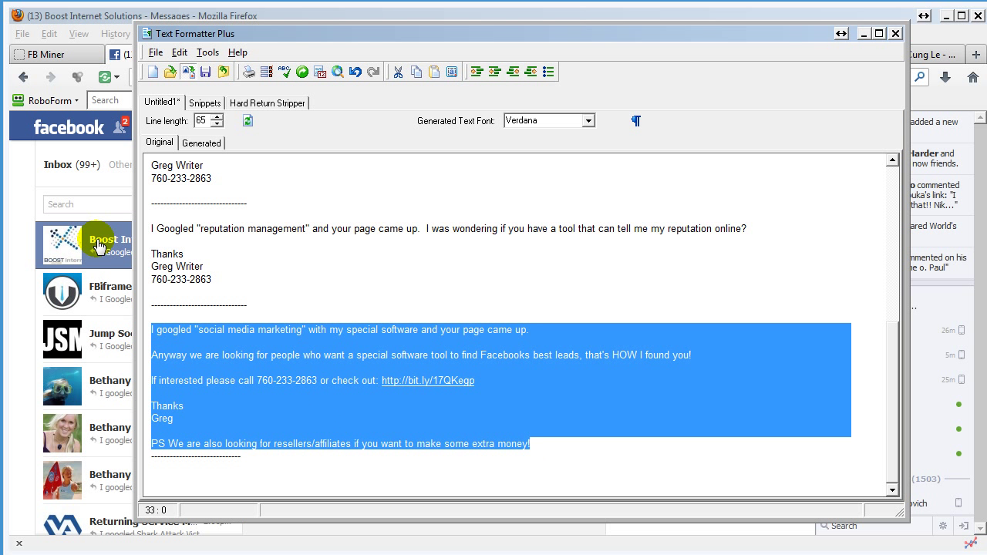
right_click(276, 367)
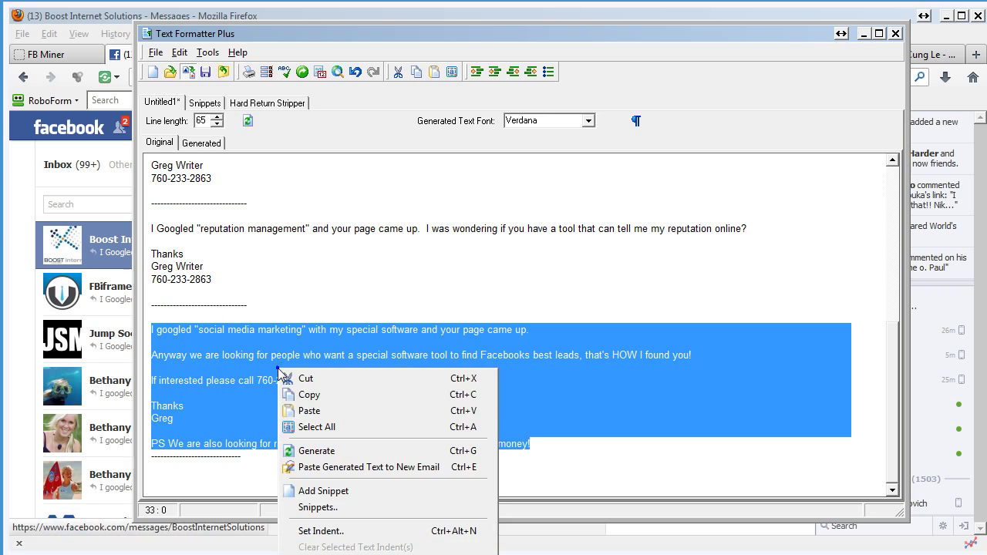
left_click(324, 396)
Search FB Miner for 'Social Media Marketing' and sort the results by most likes
left_click(49, 55)
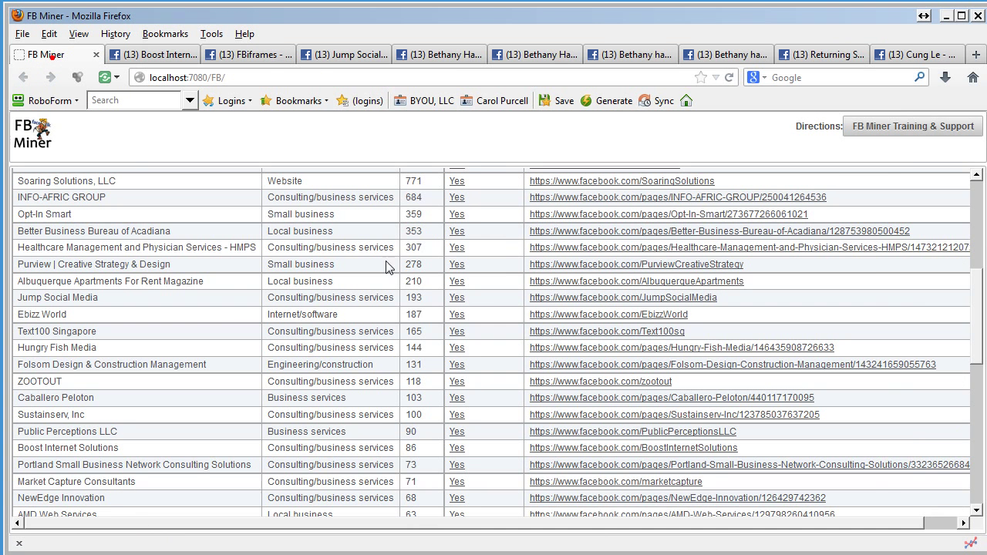
scroll(416, 324, "up", 2)
scroll(385, 343, "up", 2)
scroll(478, 308, "up", 2)
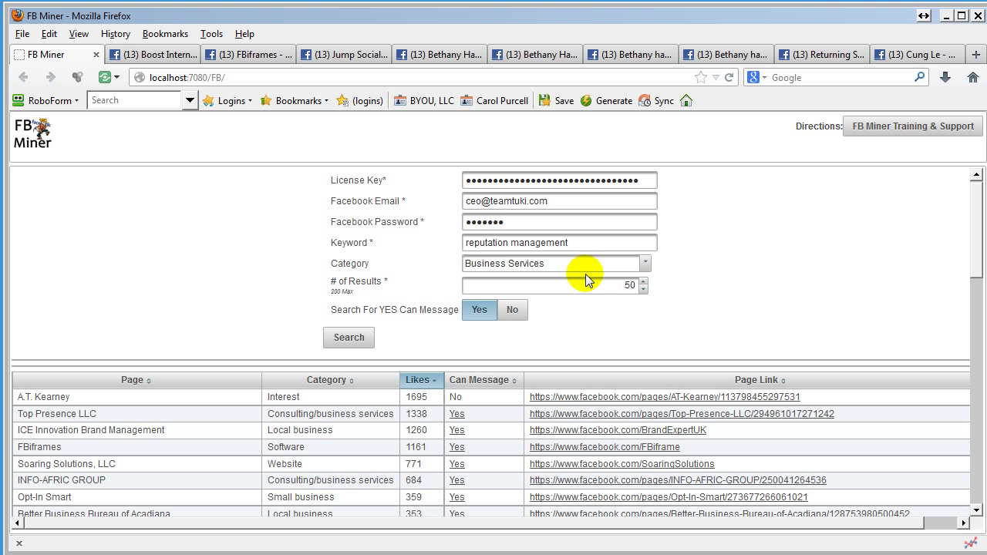
left_click_drag(571, 242, 404, 250)
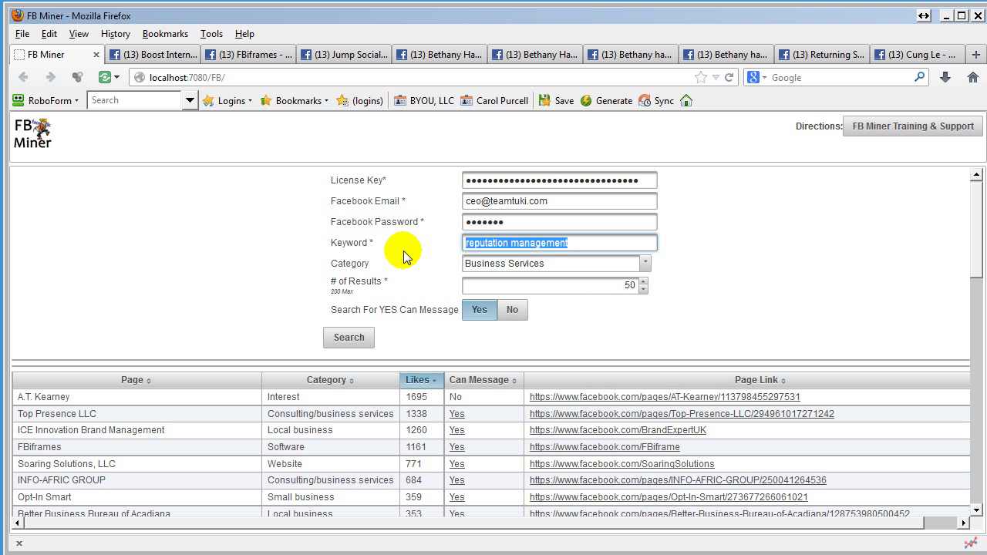
type("Social Media Marketing")
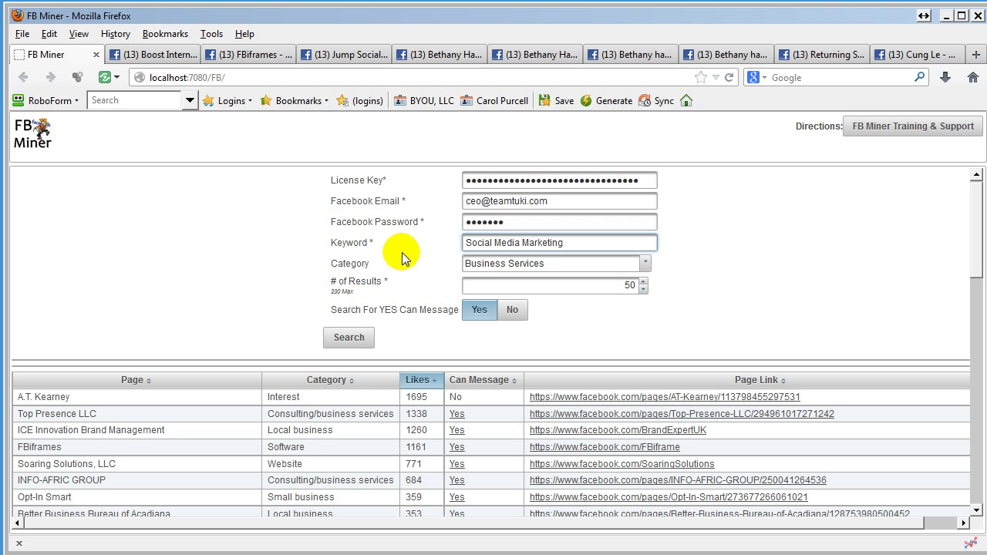
left_click(343, 339)
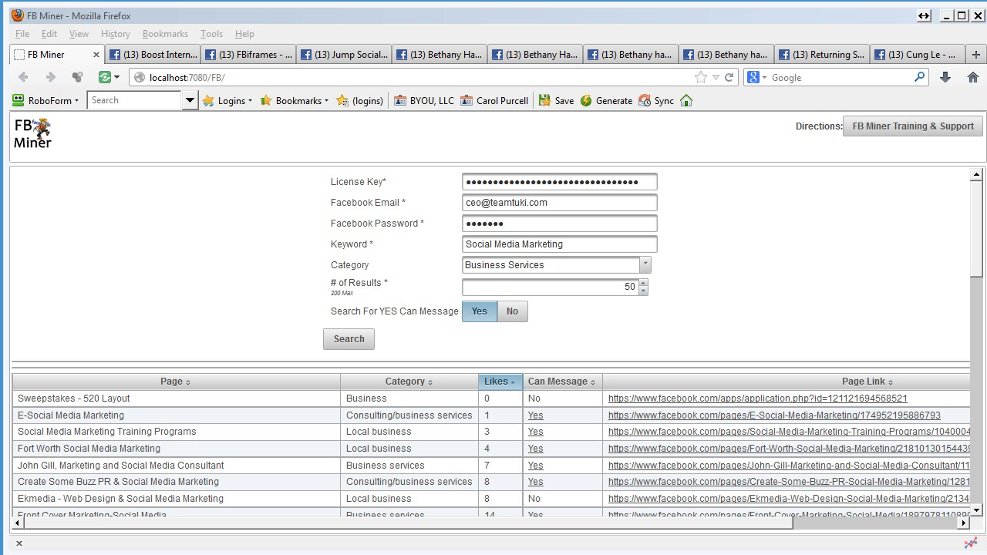
left_click(500, 382)
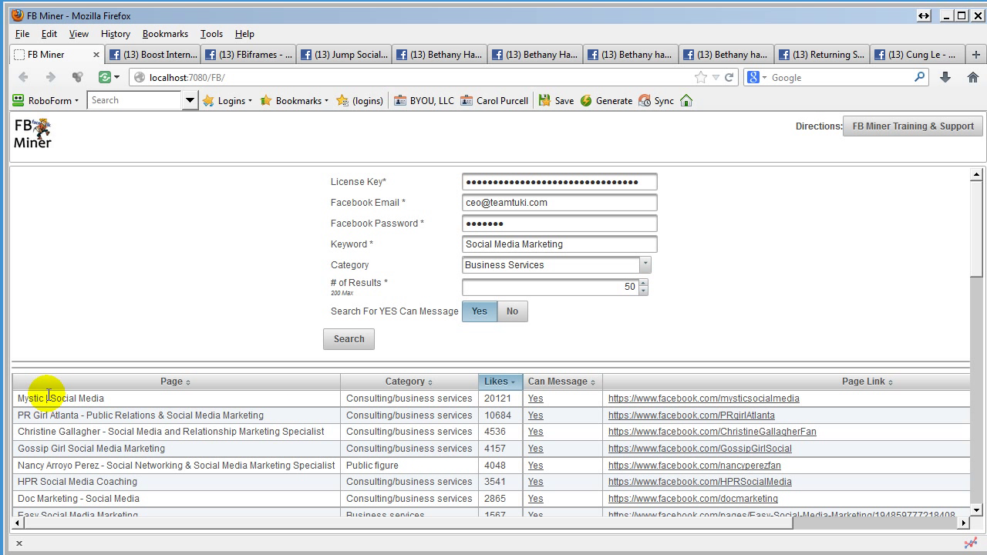
Paste and send the marketing pitch to Mystic | Social Media
left_click(533, 399)
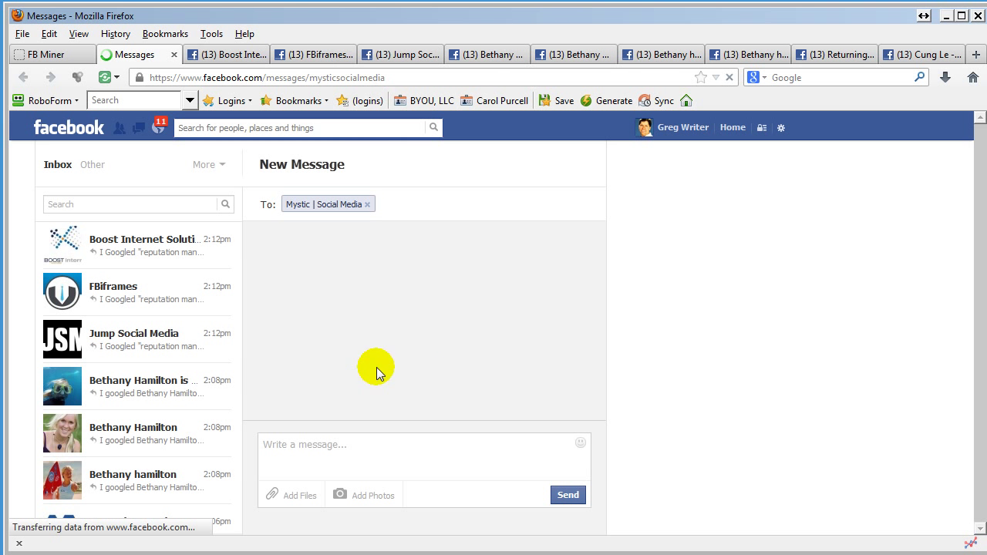
left_click(333, 446)
key("ctrl+v")
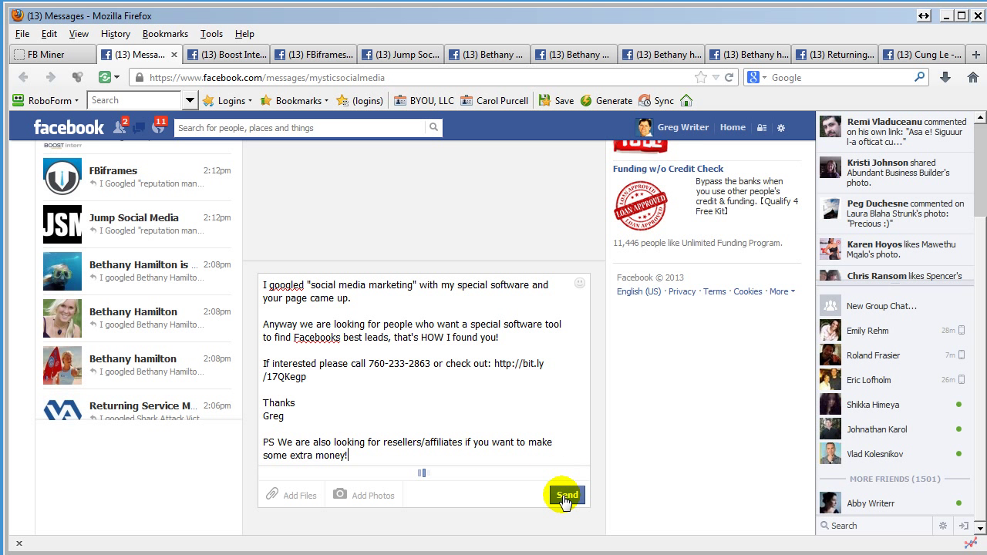
left_click(565, 497)
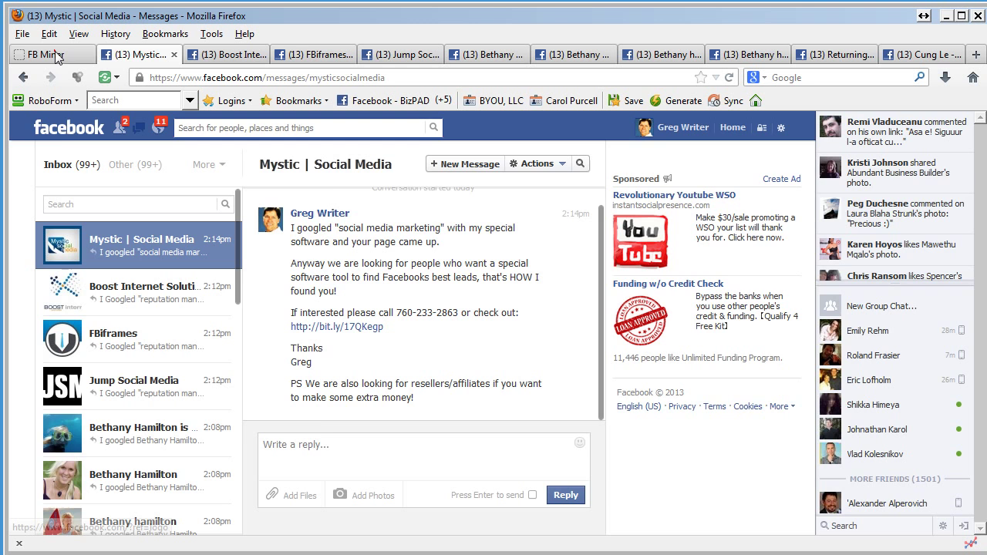
Paste and send the marketing pitch to PR Girl Atlanta
left_click(51, 54)
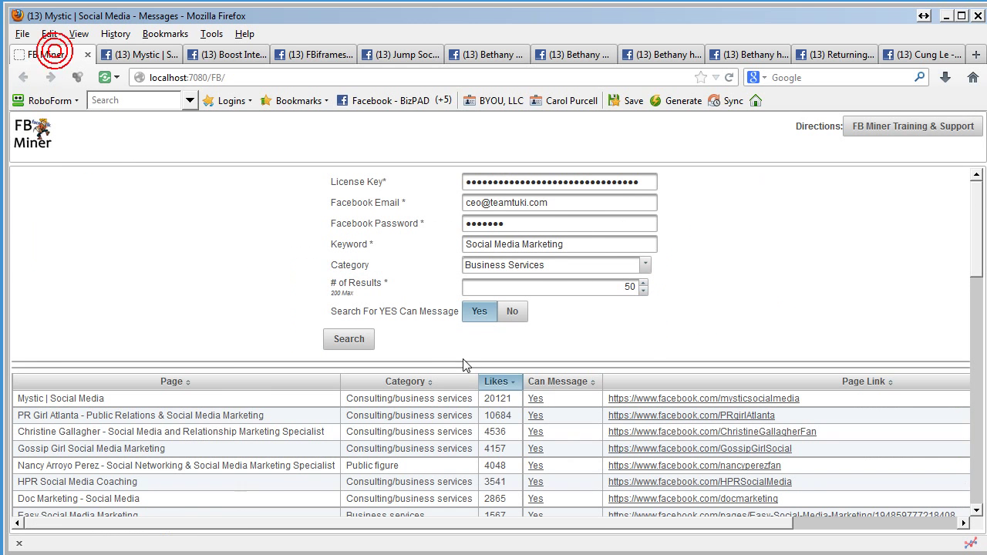
left_click(535, 415)
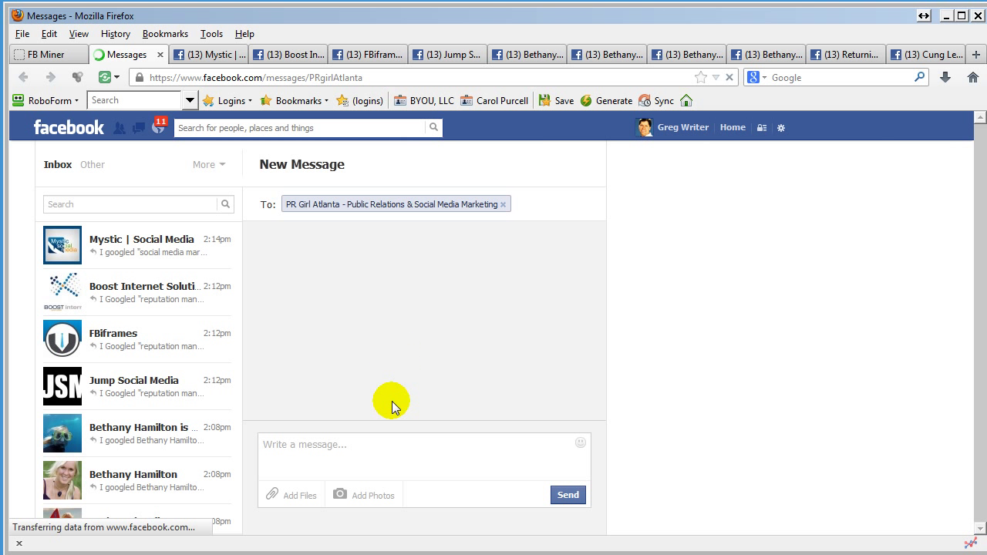
right_click(353, 455)
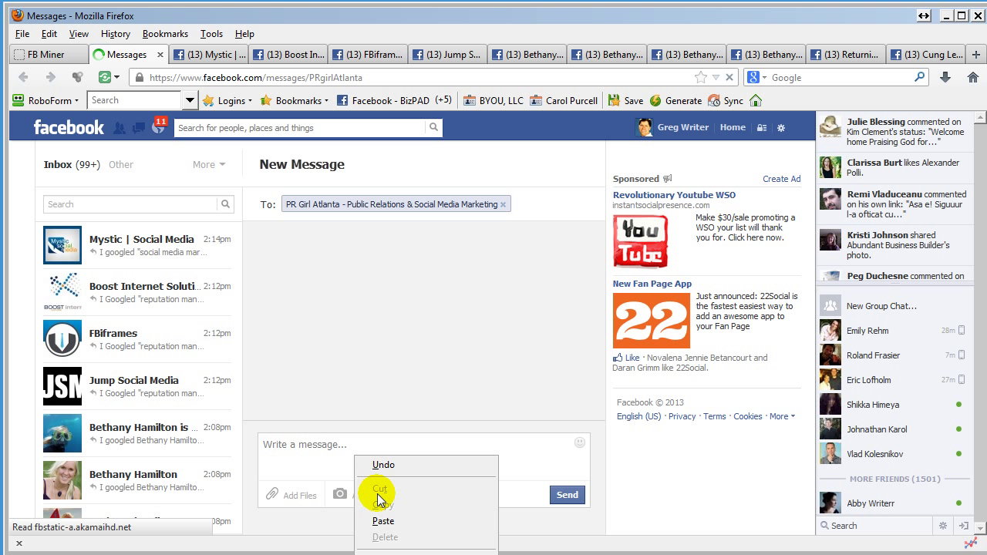
left_click(568, 499)
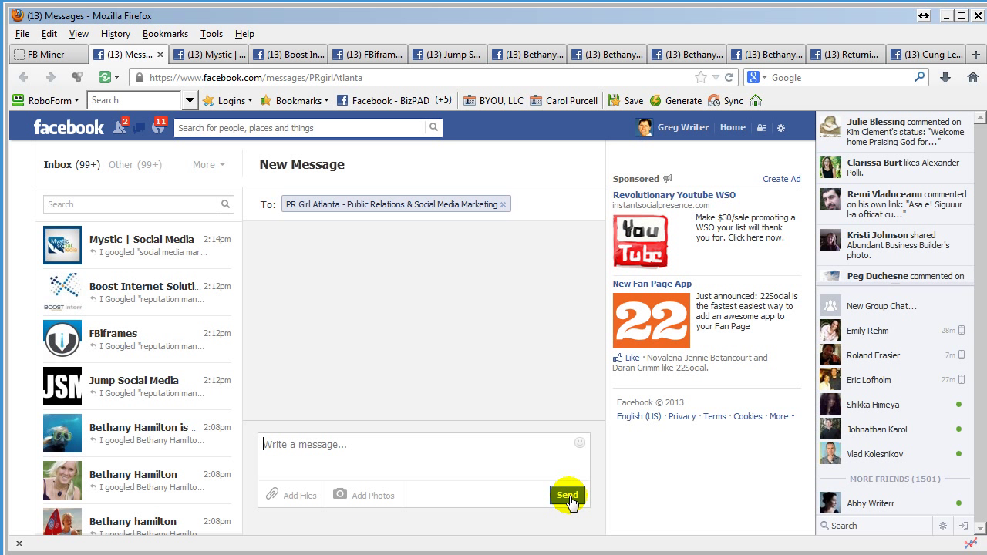
key("ctrl+v")
scroll(547, 467, "down", 3)
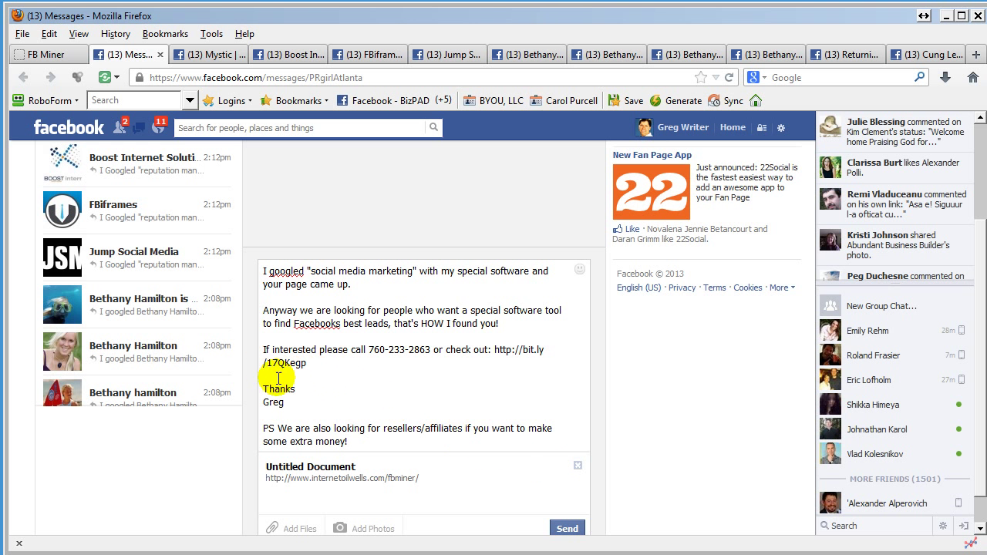
left_click(567, 527)
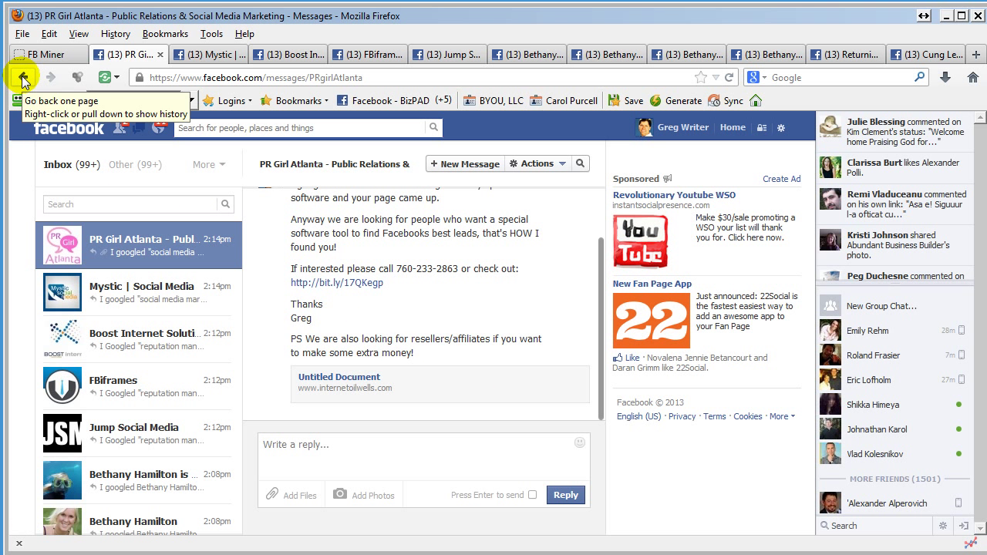
left_click(46, 54)
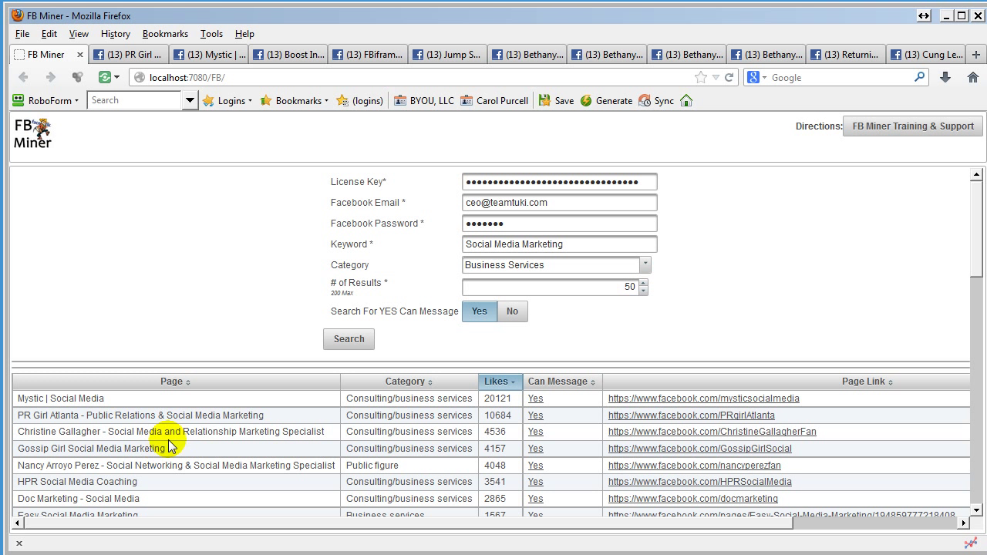
left_click(535, 433)
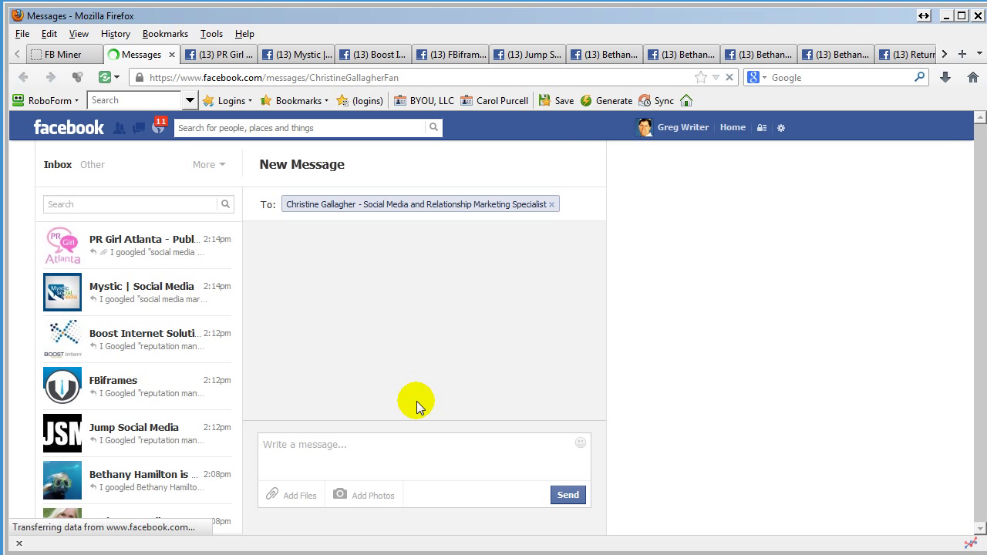
left_click(342, 445)
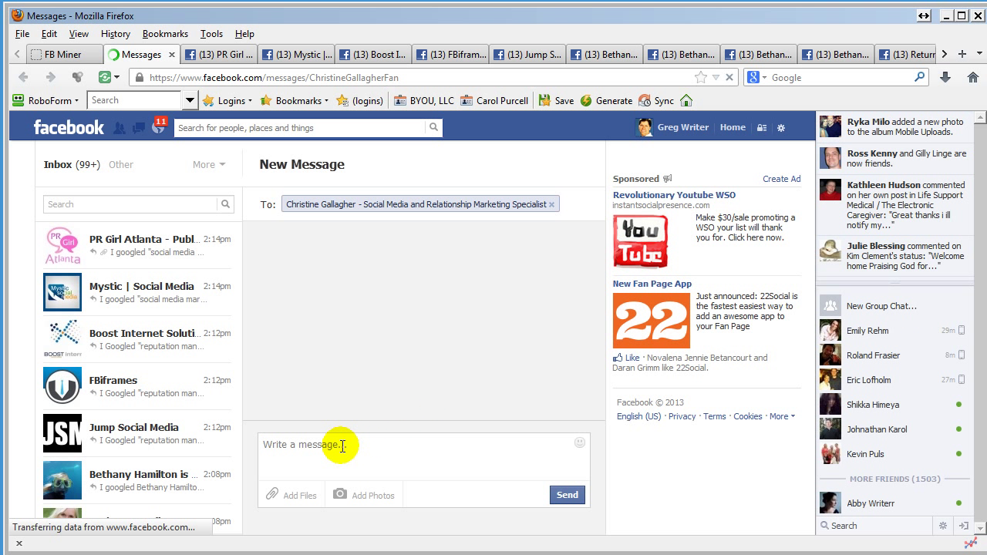
key("ctrl+v")
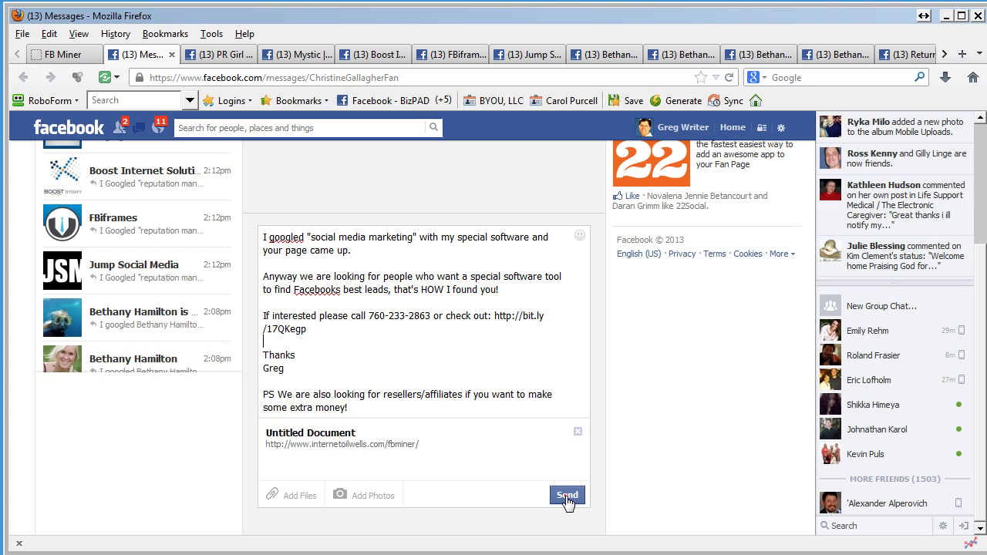
left_click(567, 495)
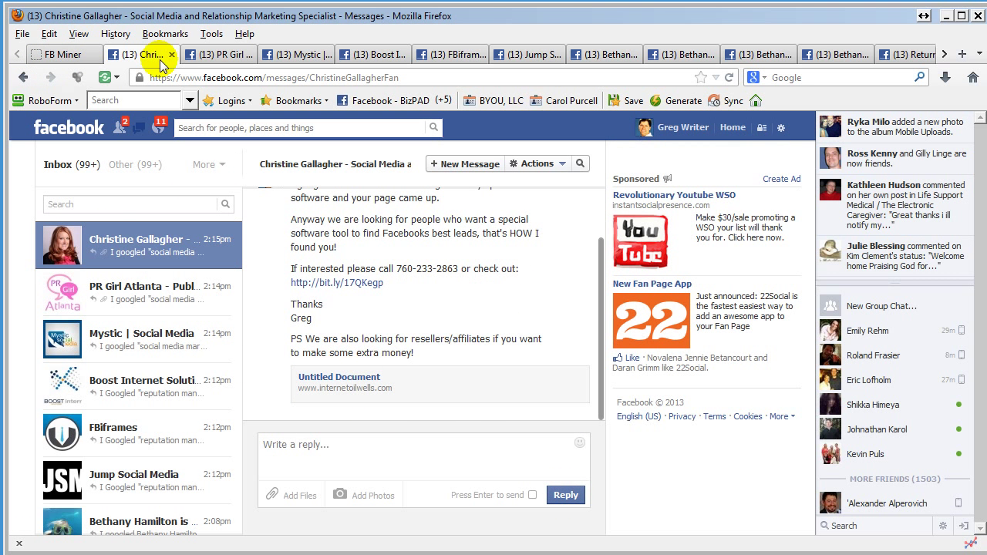
left_click(69, 55)
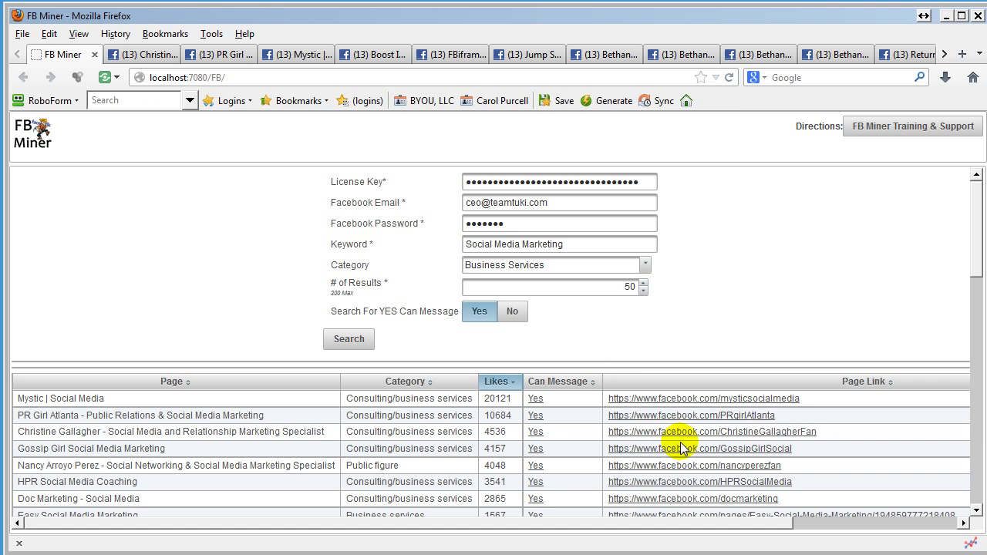
View Christine Gallagher's Facebook page from its FB Miner page link
left_click(679, 432)
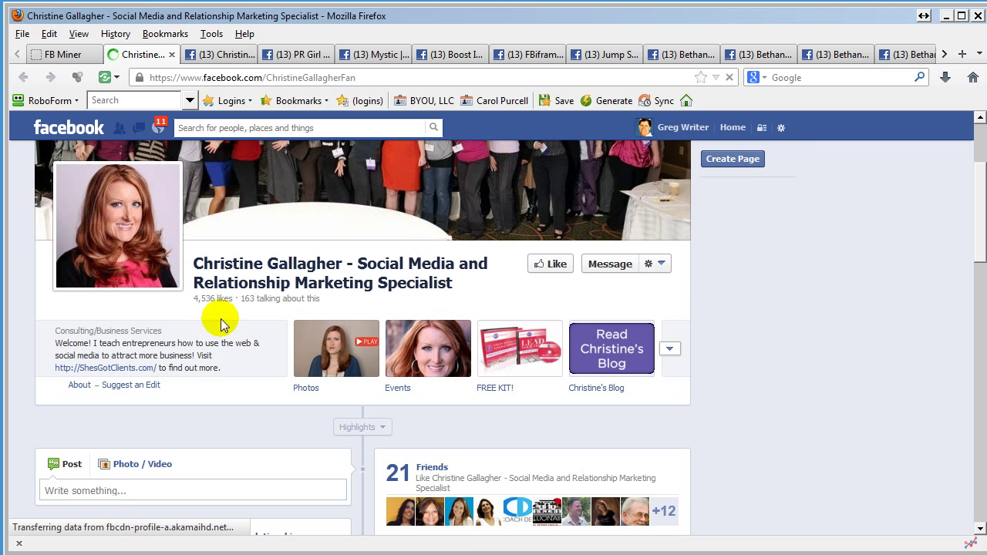
scroll(250, 327, "down", 5)
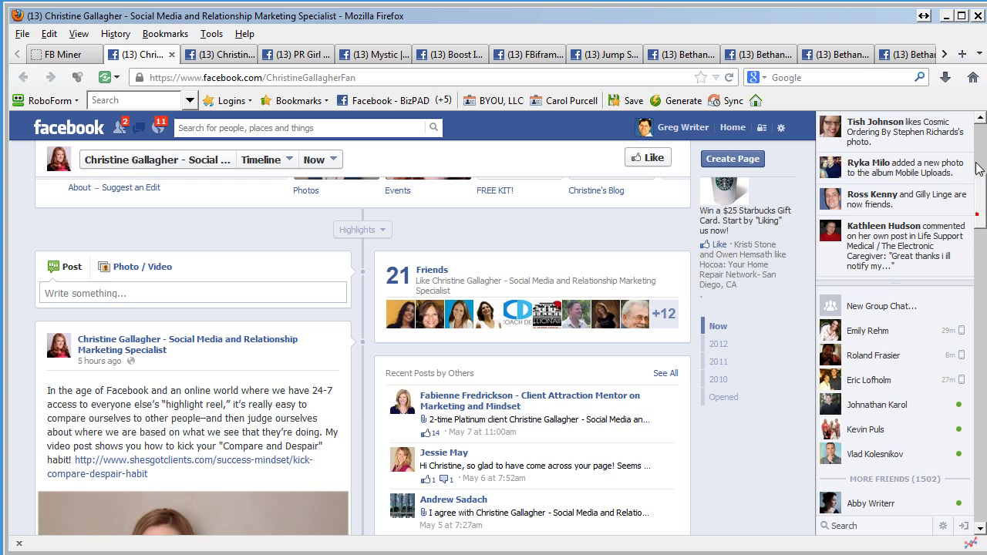
left_click_drag(979, 183, 977, 150)
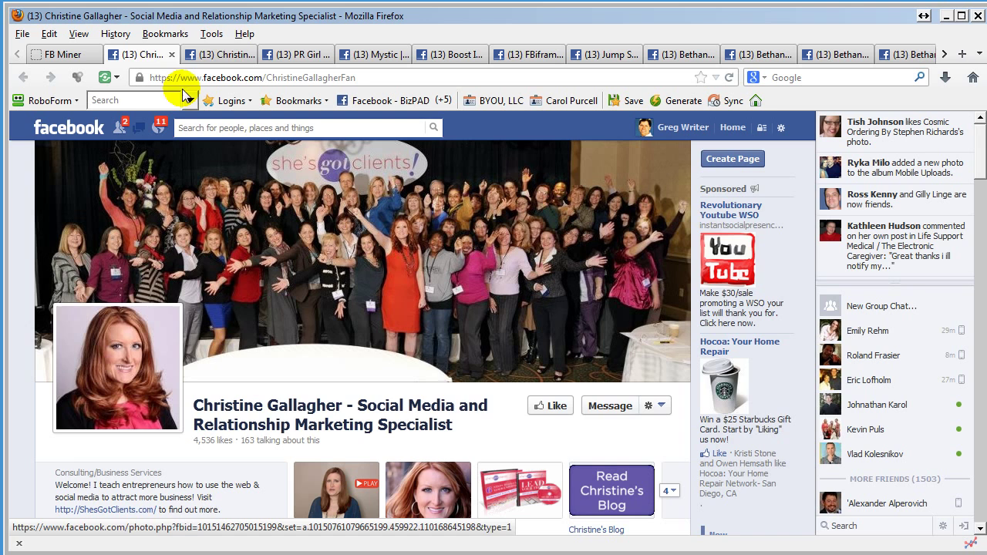
left_click(239, 57)
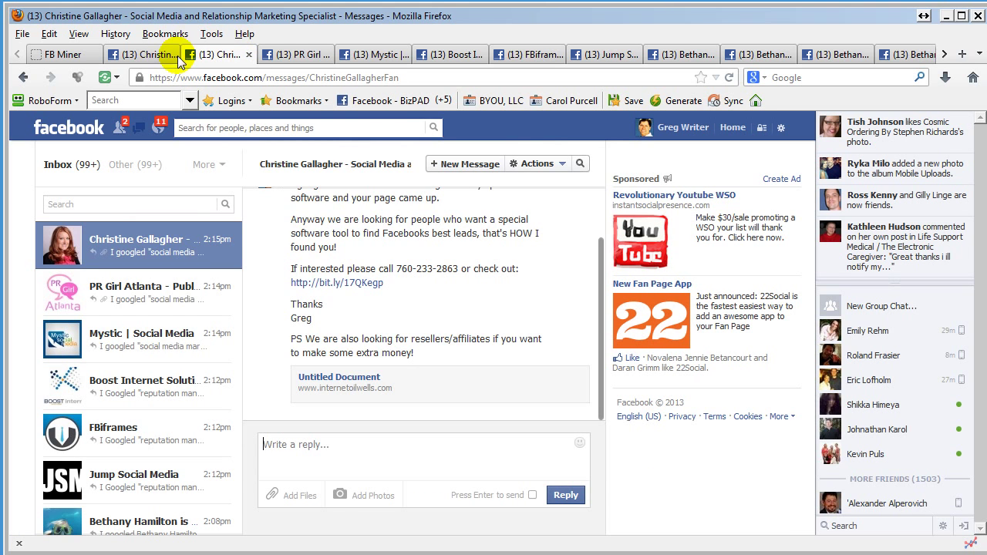
key("ctrl+w")
left_click(247, 55)
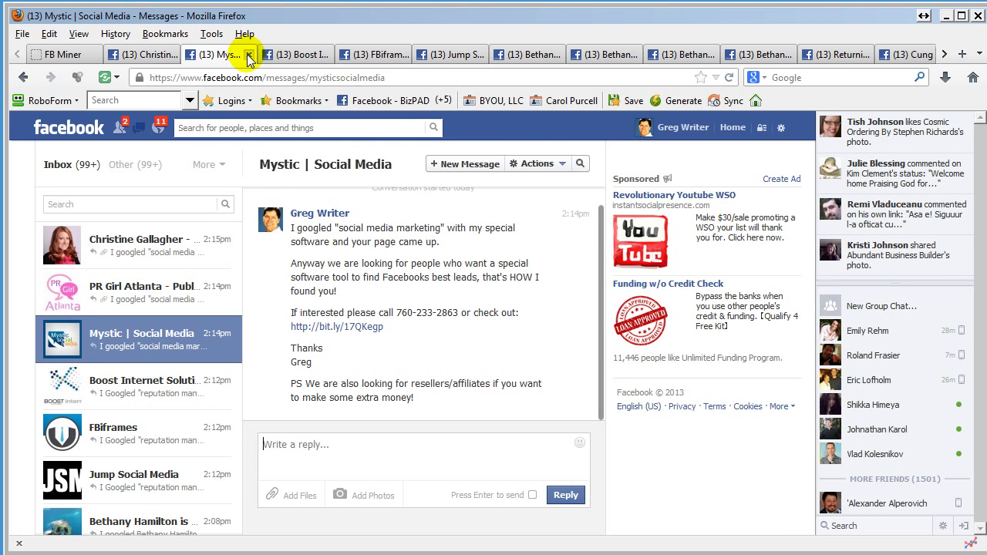
left_click(248, 55)
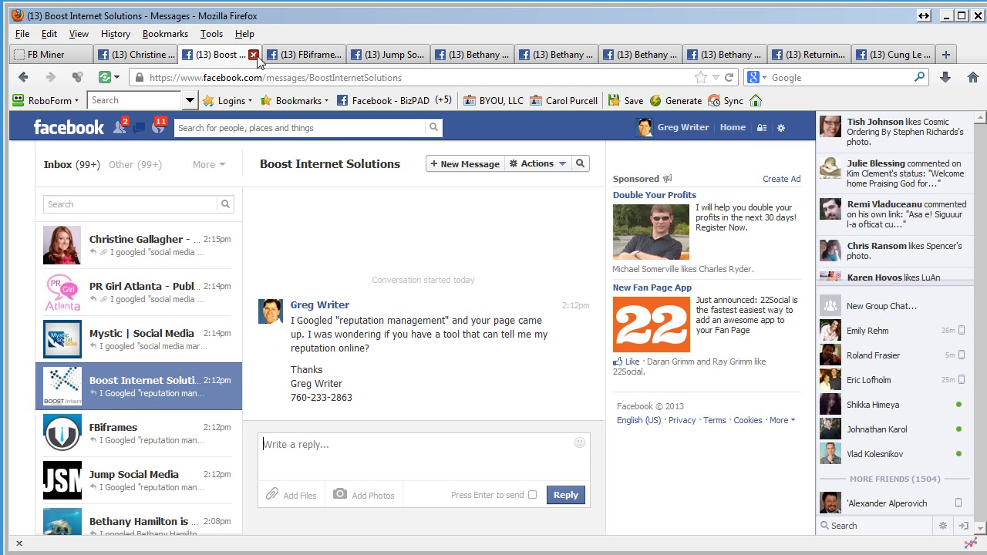
left_click(253, 55)
left_click(254, 55)
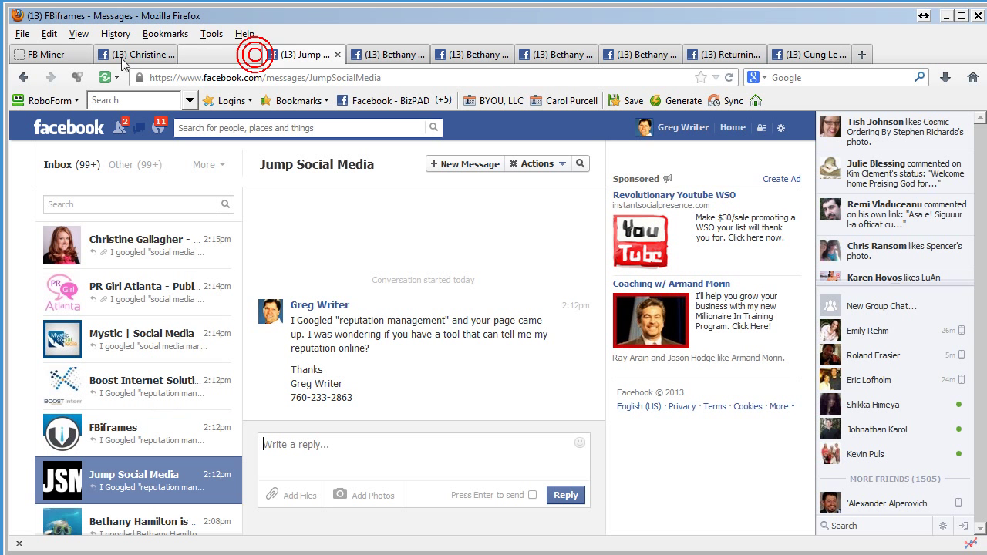